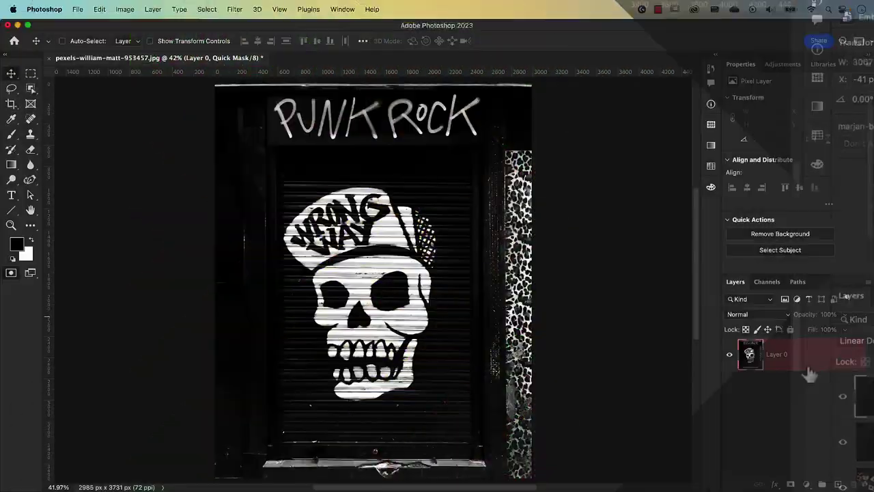
{"action": "key", "text": "q"}
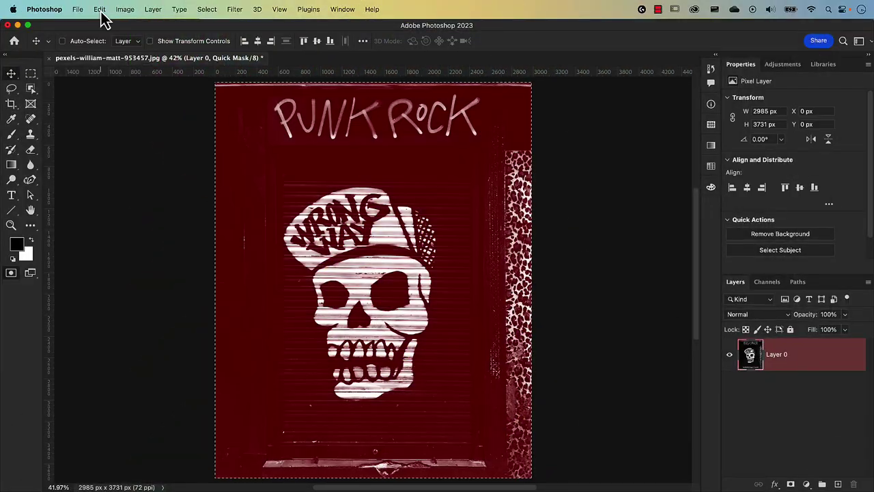
{"action": "key", "text": "super+l"}
{"action": "left_click_drag", "start_coordinate": [559, 244], "coordinate": [600, 248]}
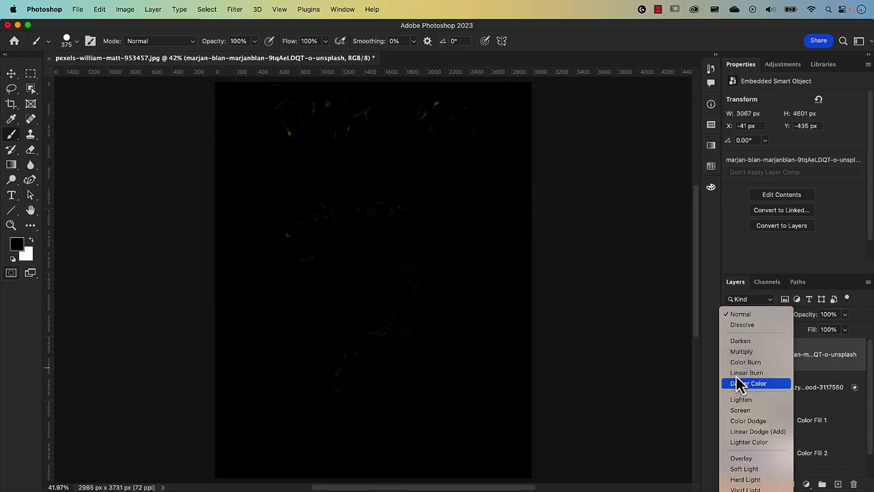
{"action": "left_click", "coordinate": [743, 433]}
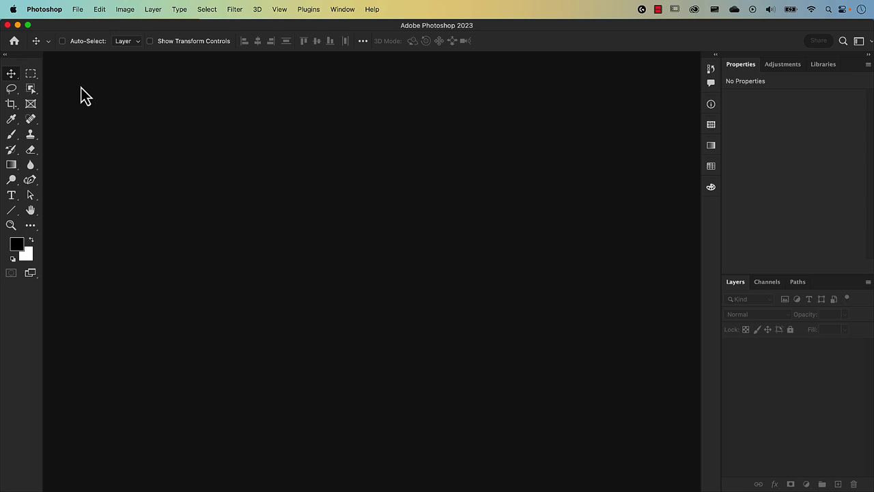
Step: Open the image pexels-william-matt-953457.jpg from the Images folder and fit it in view
{"action": "left_click", "coordinate": [79, 10]}
{"action": "left_click", "coordinate": [85, 37]}
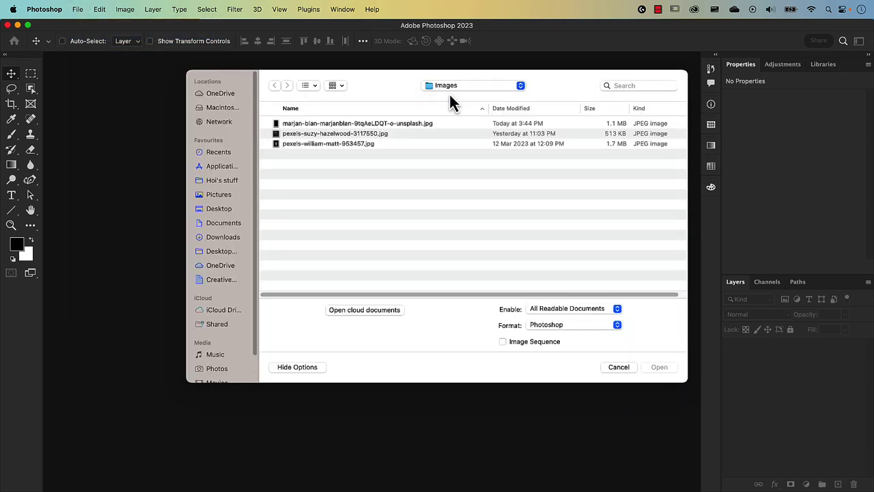
{"action": "left_click", "coordinate": [344, 145]}
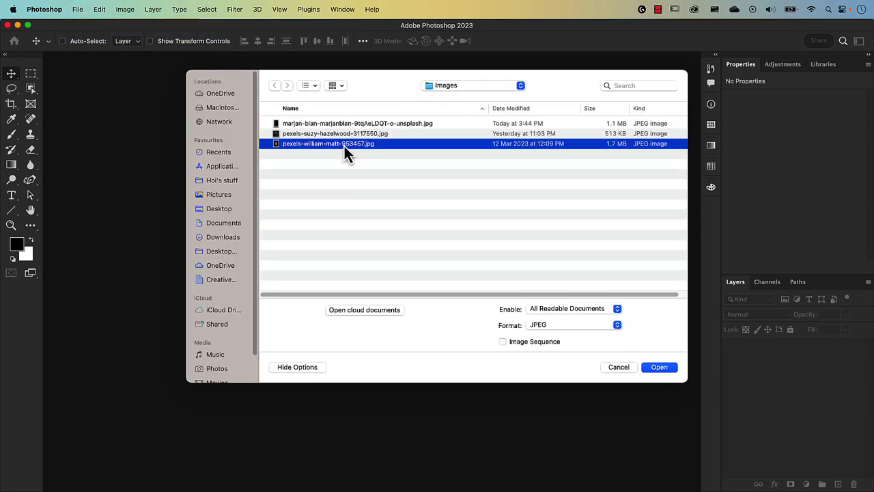
{"action": "left_click", "coordinate": [657, 369]}
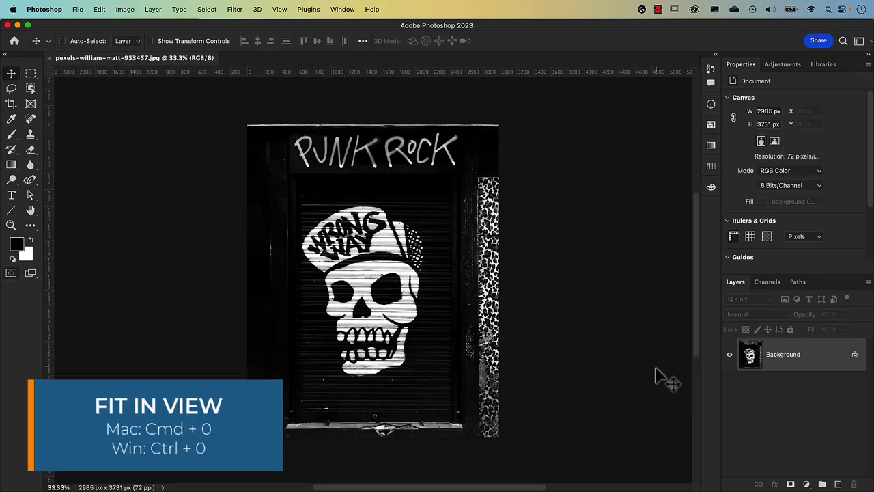
{"action": "key", "text": "super+0"}
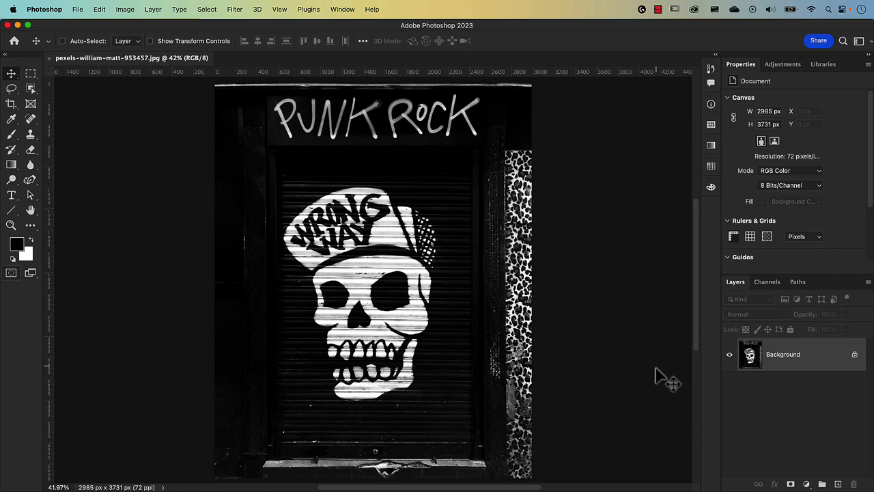
Step: Try switching Quick Mask mode on and off several times, ending with it off
{"action": "left_click", "coordinate": [206, 10]}
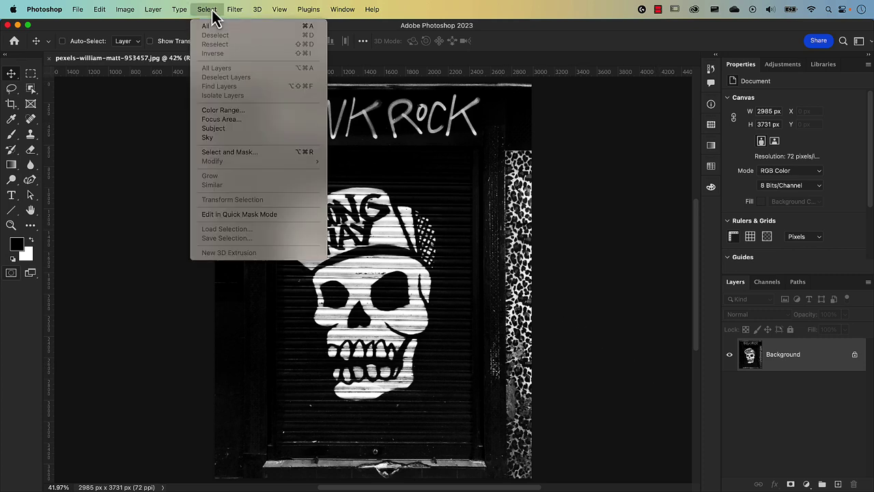
{"action": "left_click", "coordinate": [247, 215]}
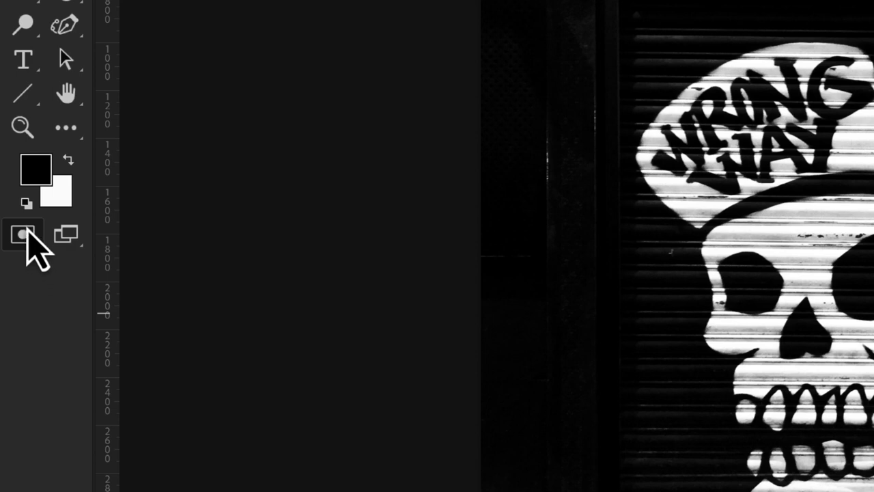
{"action": "left_click", "coordinate": [19, 235]}
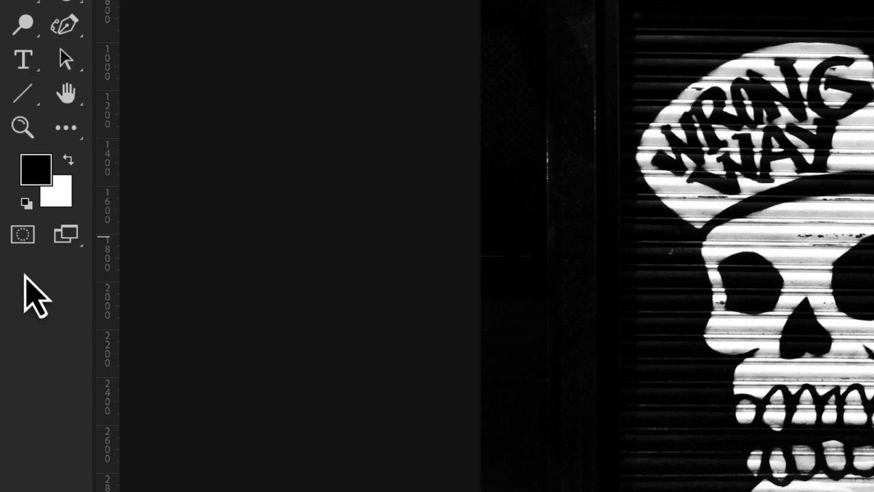
{"action": "left_click", "coordinate": [23, 234]}
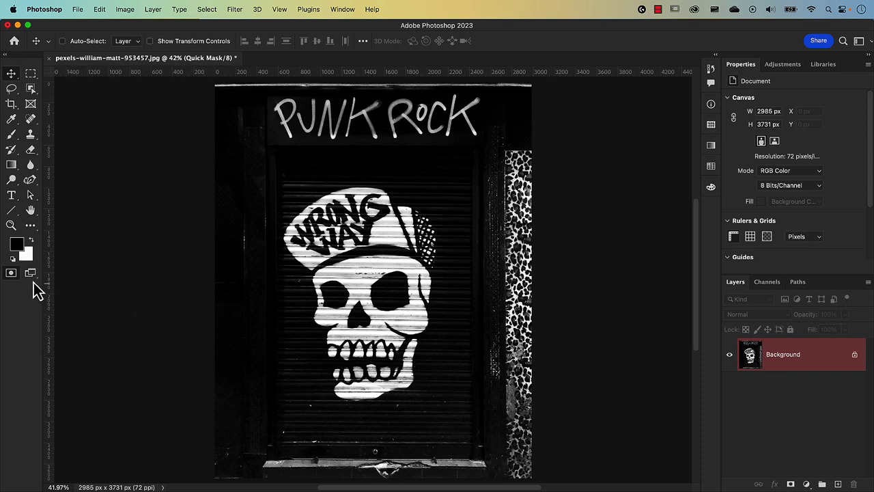
{"action": "left_click", "coordinate": [12, 275]}
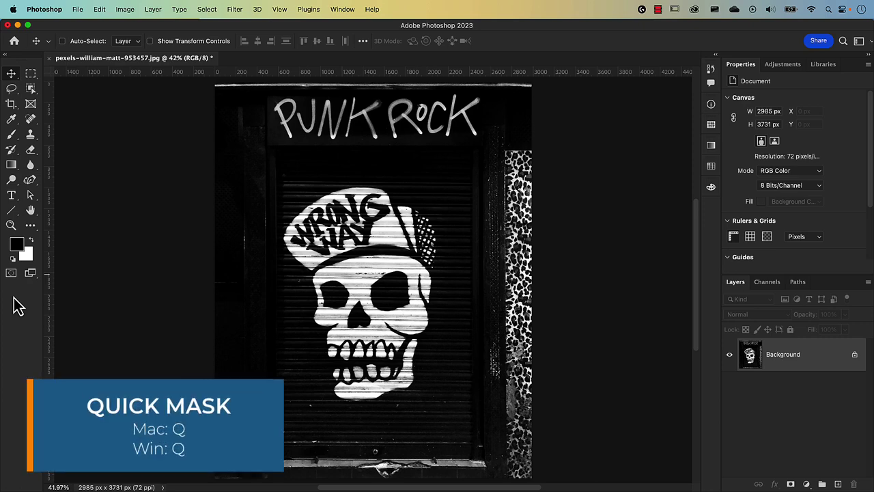
{"action": "key", "text": "q"}
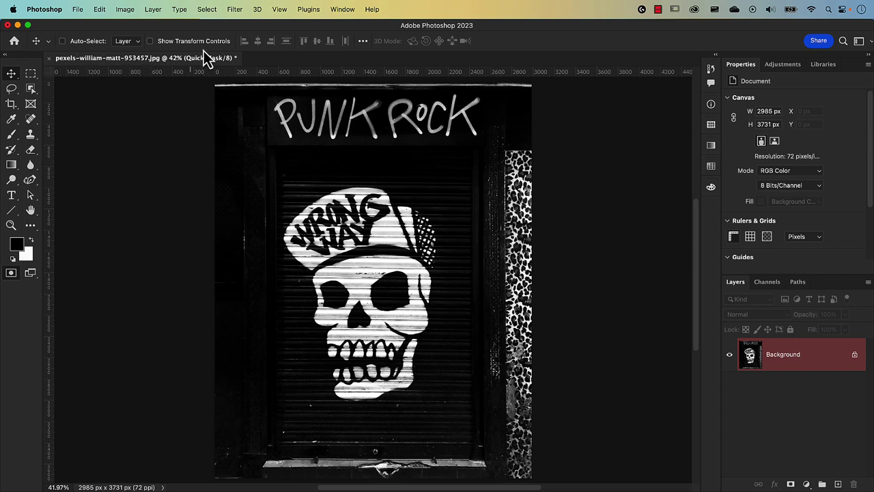
{"action": "left_click", "coordinate": [207, 9]}
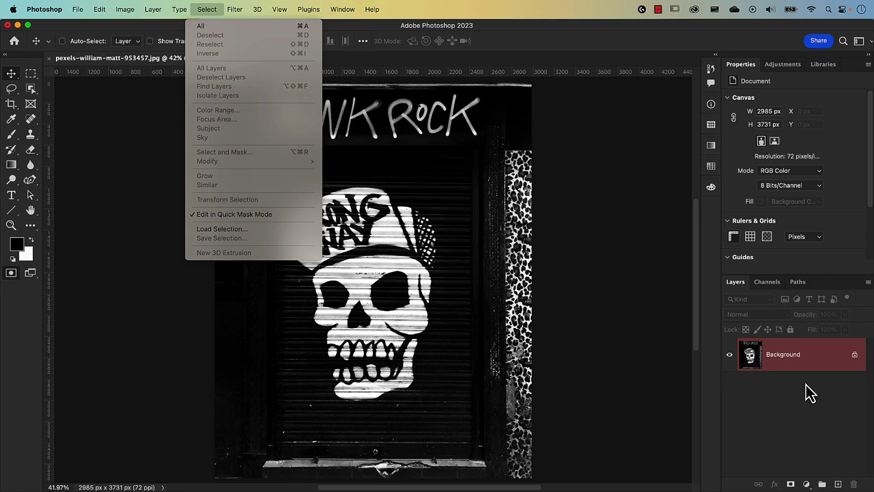
{"action": "left_click", "coordinate": [763, 393]}
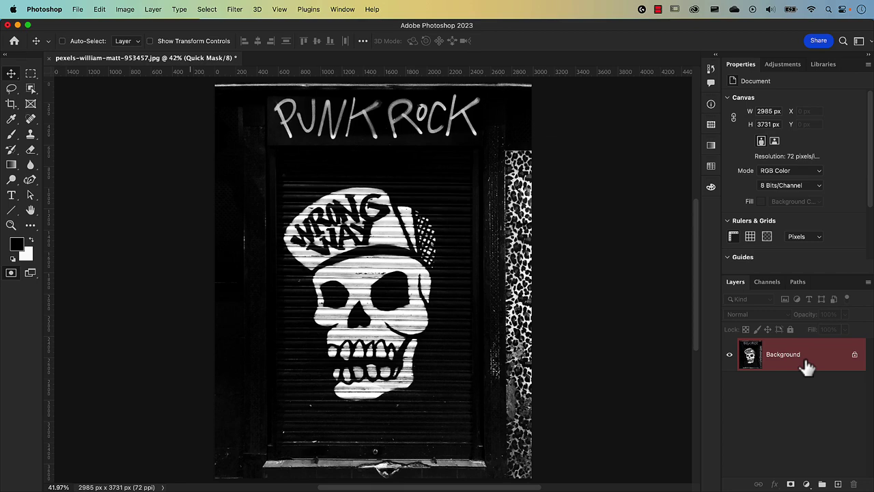
{"action": "key", "text": "q"}
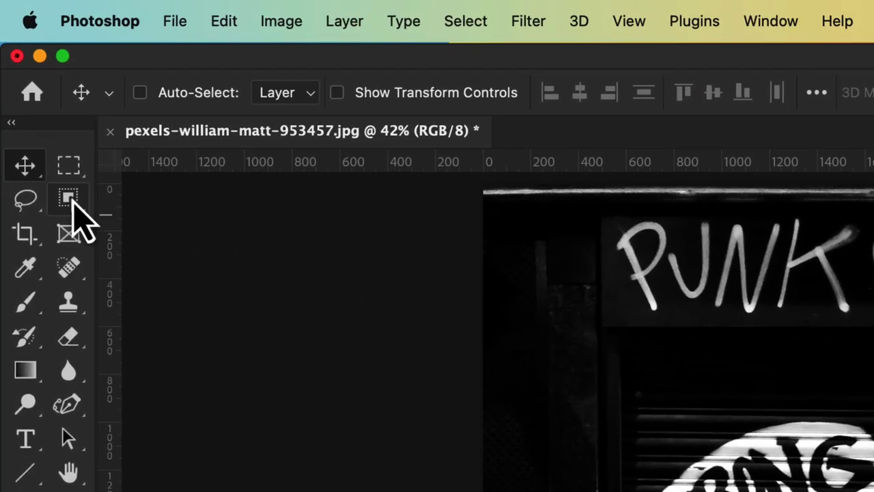
Step: Select the painted skull and its cap with the Object Selection Tool in Rectangle mode
{"action": "left_click", "coordinate": [59, 164]}
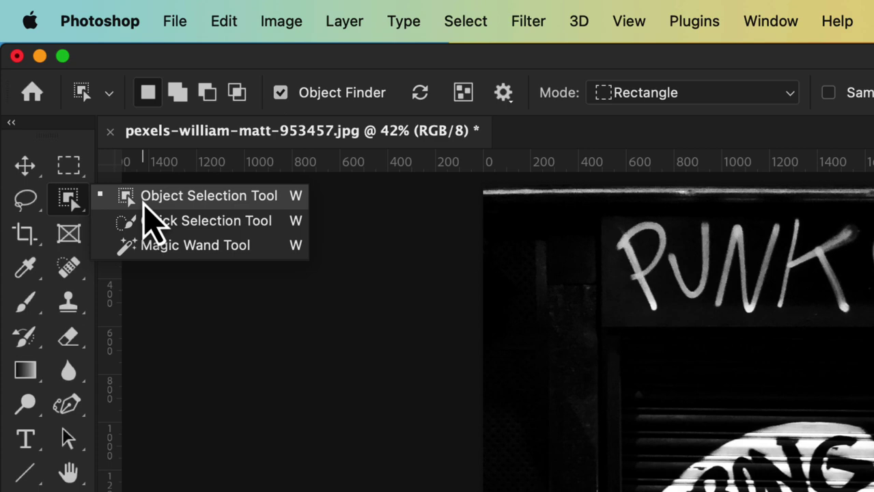
{"action": "left_click", "coordinate": [144, 197]}
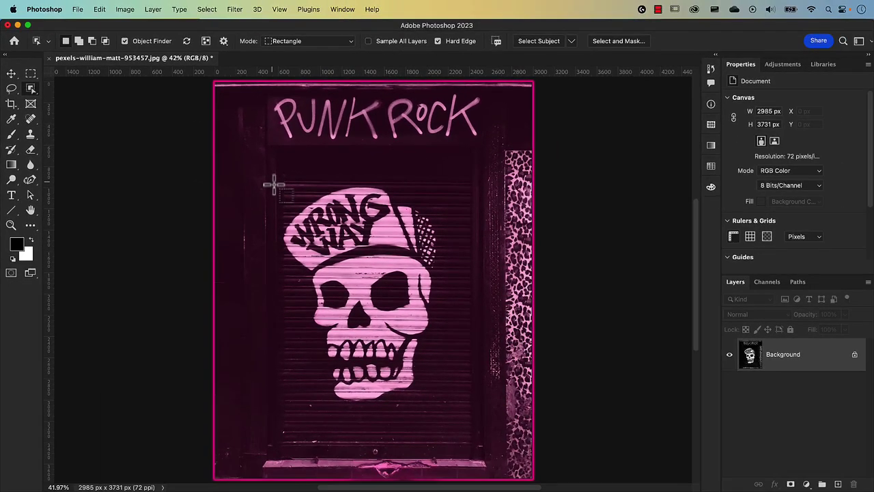
{"action": "left_click_drag", "start_coordinate": [274, 184], "coordinate": [452, 409]}
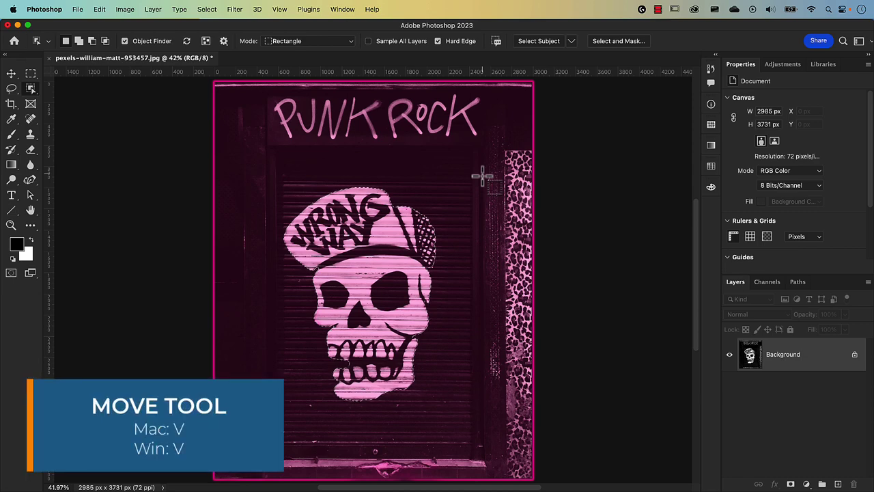
{"action": "key", "text": "v"}
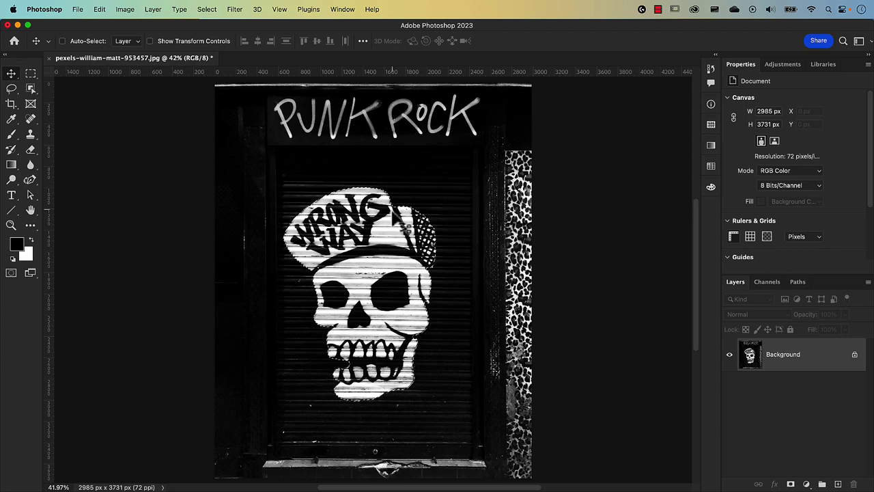
Step: In Quick Mask mode, paint white with a 75 px brush along the dark gap between the skull's teeth and up the jaw to deselect it
{"action": "scroll", "coordinate": [393, 209], "scroll_direction": "up", "scroll_amount": 2}
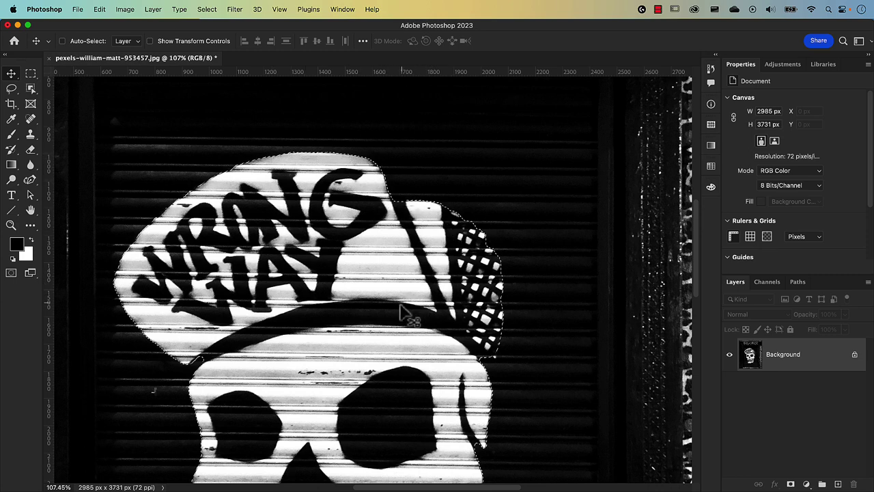
{"action": "left_click_drag", "start_coordinate": [352, 339], "coordinate": [365, 185]}
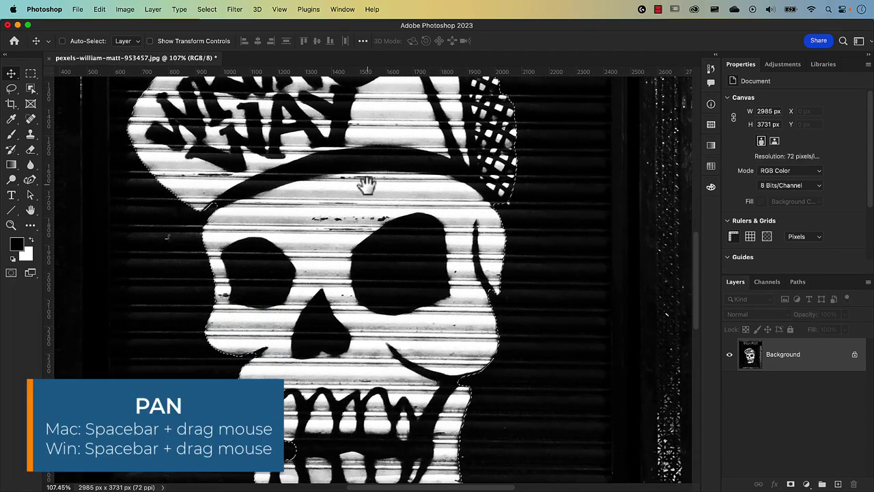
{"action": "left_click_drag", "start_coordinate": [310, 357], "coordinate": [324, 313]}
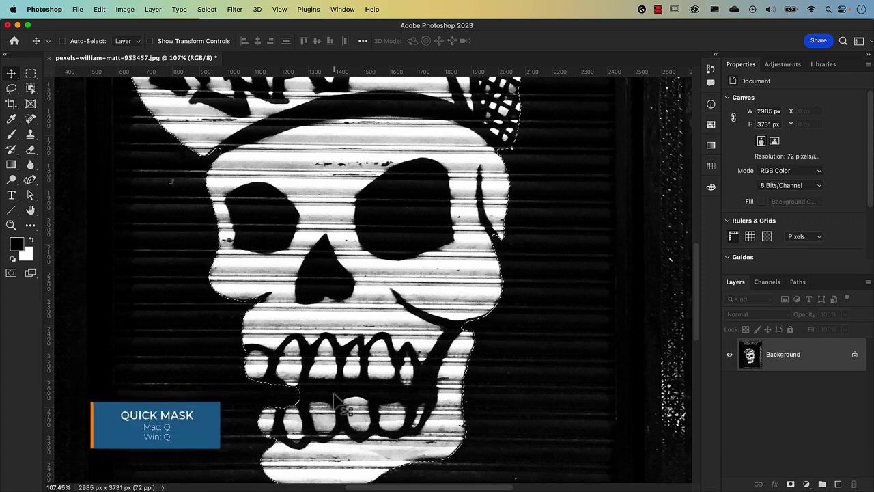
{"action": "key", "text": "q"}
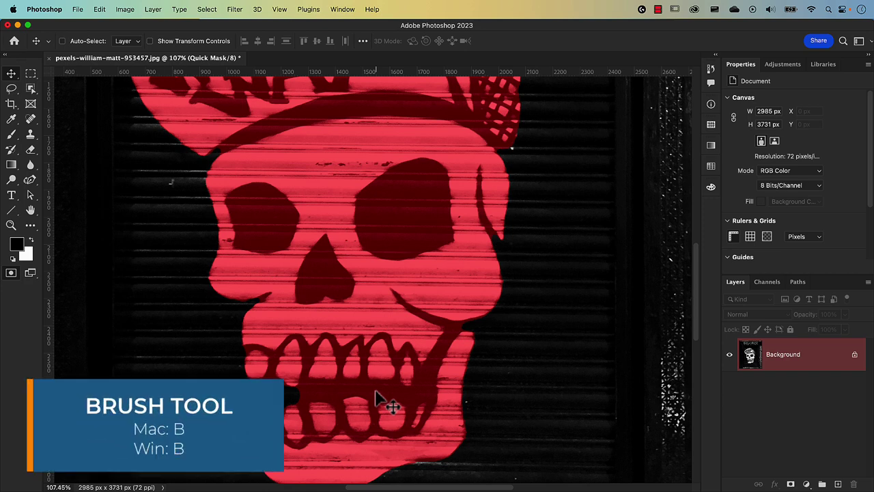
{"action": "key", "text": "b"}
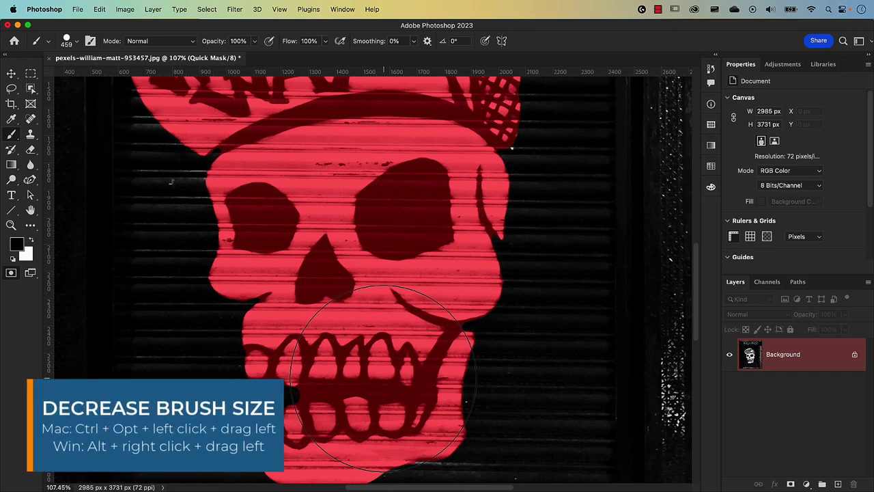
{"action": "left_click_drag", "start_coordinate": [381, 378], "coordinate": [284, 397]}
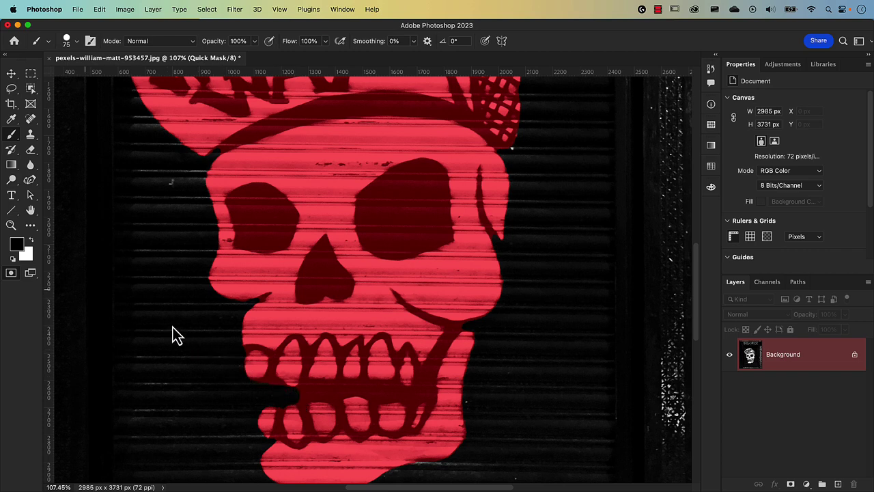
{"action": "left_click", "coordinate": [33, 244]}
{"action": "key", "text": "d"}
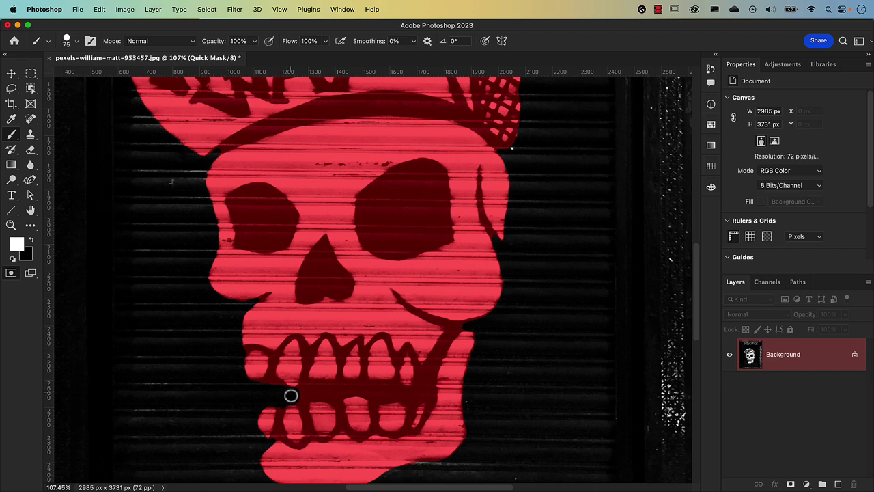
{"action": "mouse_move", "coordinate": [291, 395]}
{"action": "left_mouse_down"}
{"action": "mouse_move", "coordinate": [415, 396]}
{"action": "mouse_move", "coordinate": [451, 335]}
{"action": "mouse_move", "coordinate": [477, 328]}
{"action": "mouse_move", "coordinate": [452, 341]}
{"action": "left_mouse_up"}
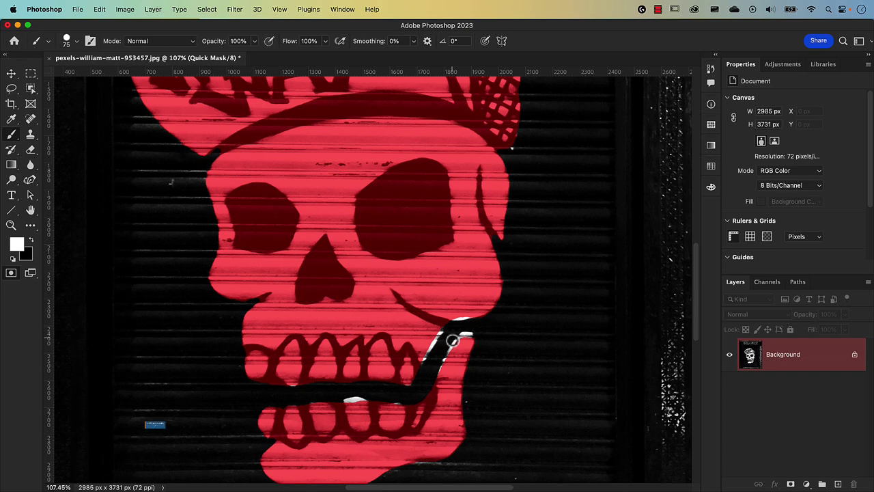
Step: Paint black over the overpainted upper edge of the jaw gap to reselect it, and leave Quick Mask mode
{"action": "key", "text": "x"}
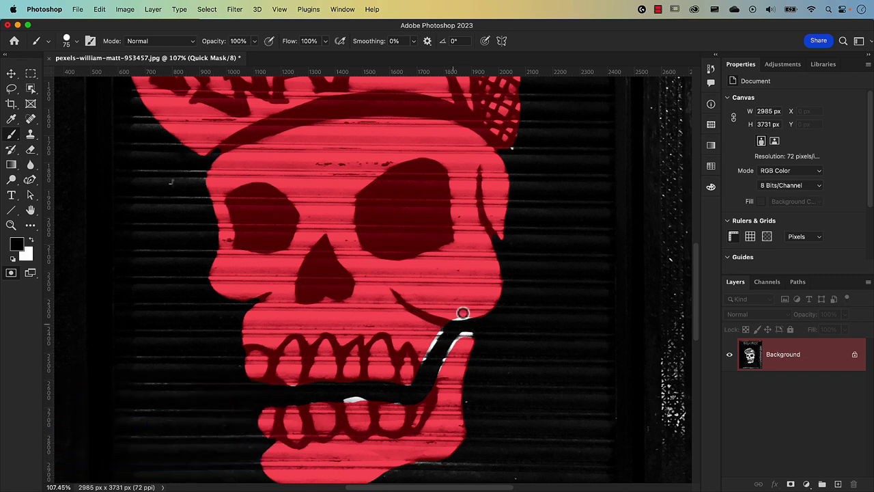
{"action": "left_click_drag", "start_coordinate": [460, 321], "coordinate": [413, 365]}
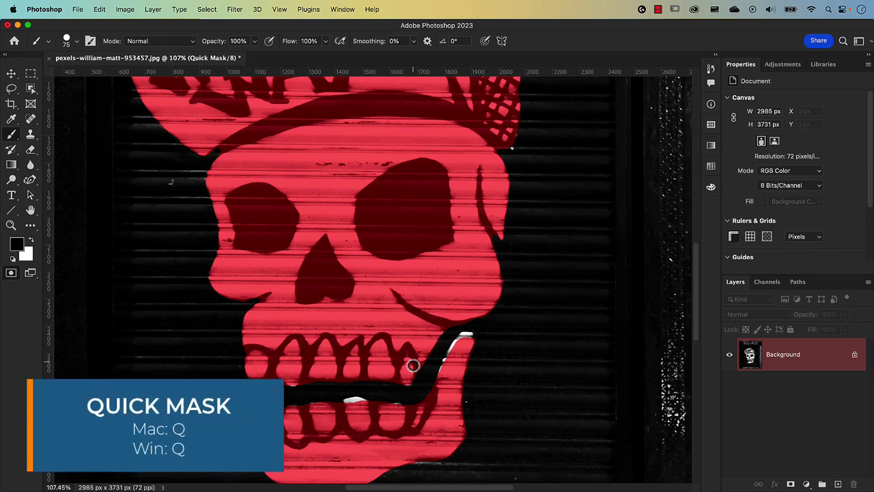
{"action": "key", "text": "q"}
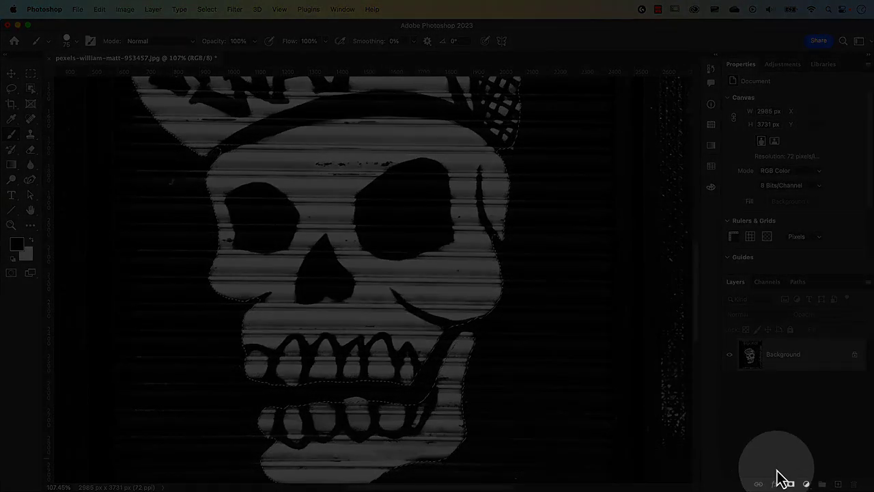
Step: Add a layer mask from the skull selection and invert it to cut the skull out of the wall
{"action": "left_click", "coordinate": [790, 483]}
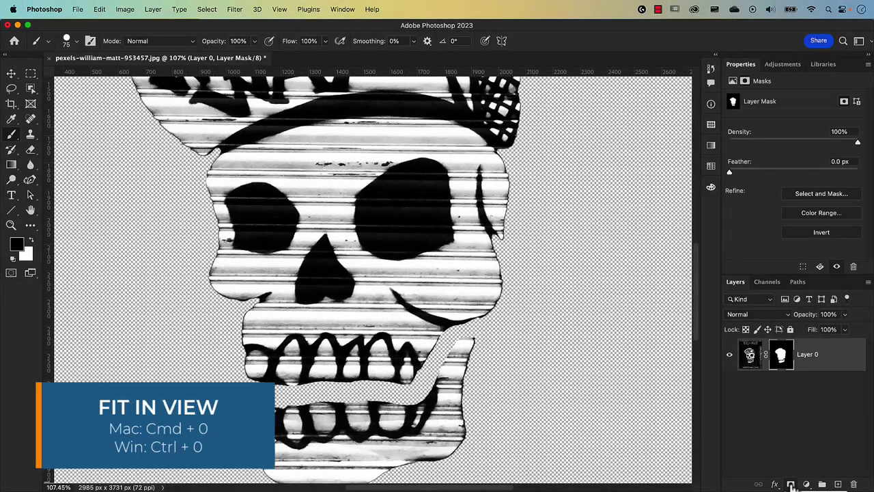
{"action": "key", "text": "super+0"}
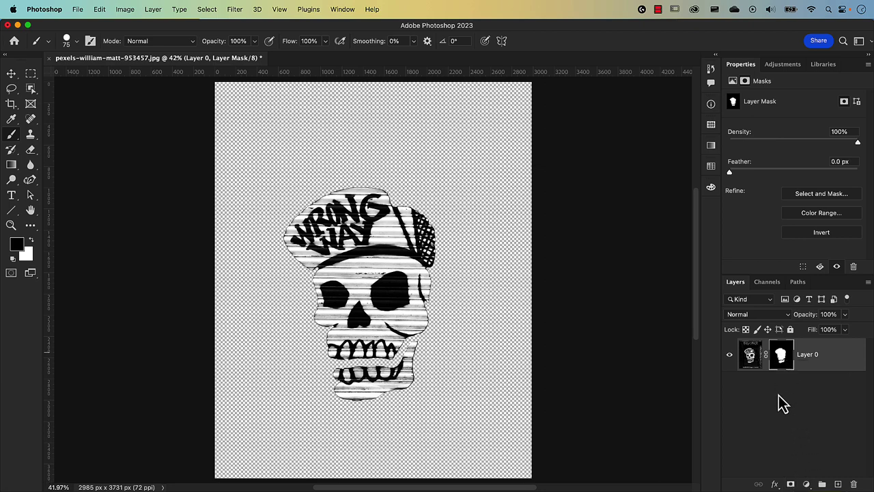
{"action": "key", "text": "super+i"}
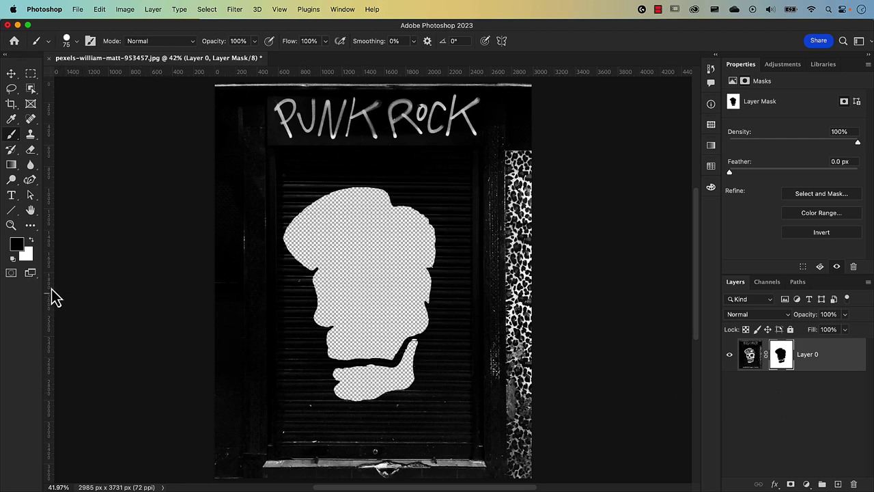
Step: Close the Quick Mask options without changes and delete the skull layer mask from Layer 0 without applying it
{"action": "double_click", "coordinate": [11, 273]}
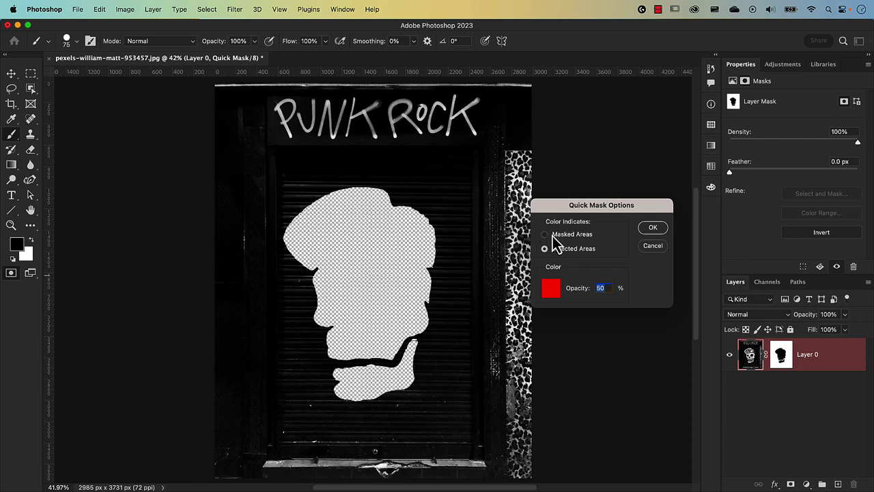
{"action": "left_click", "coordinate": [649, 249]}
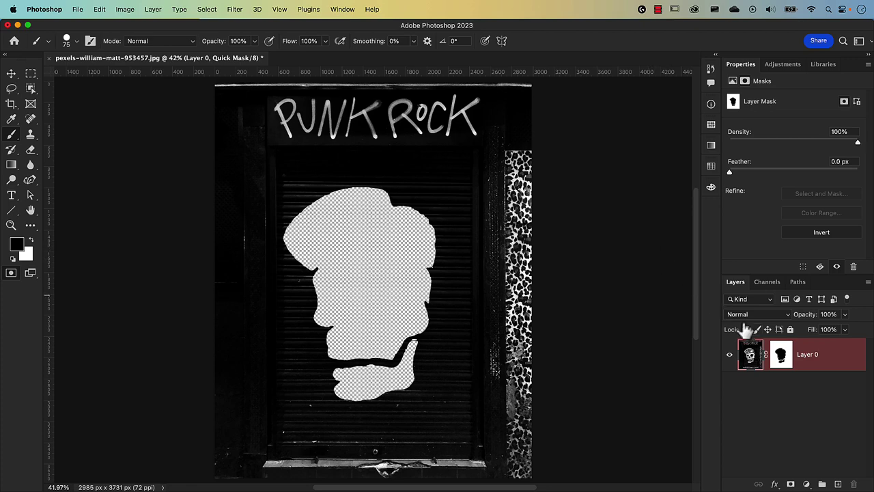
{"action": "left_click_drag", "start_coordinate": [780, 355], "coordinate": [853, 483]}
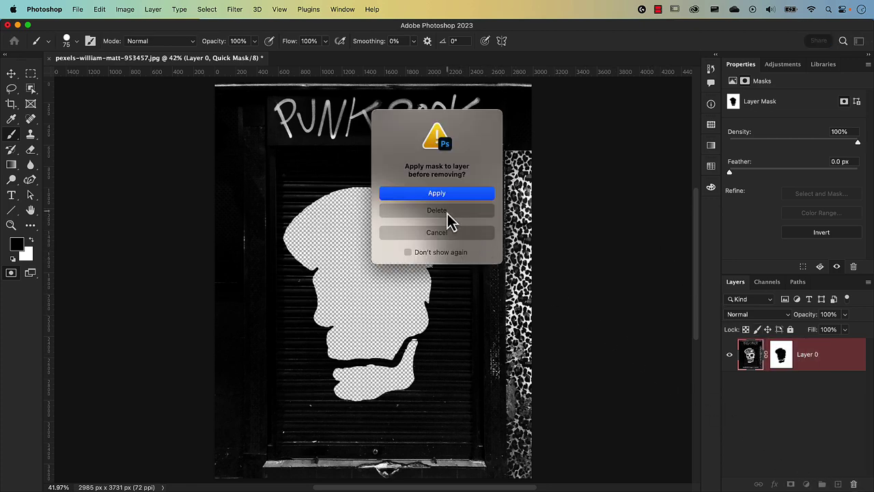
{"action": "left_click", "coordinate": [437, 211]}
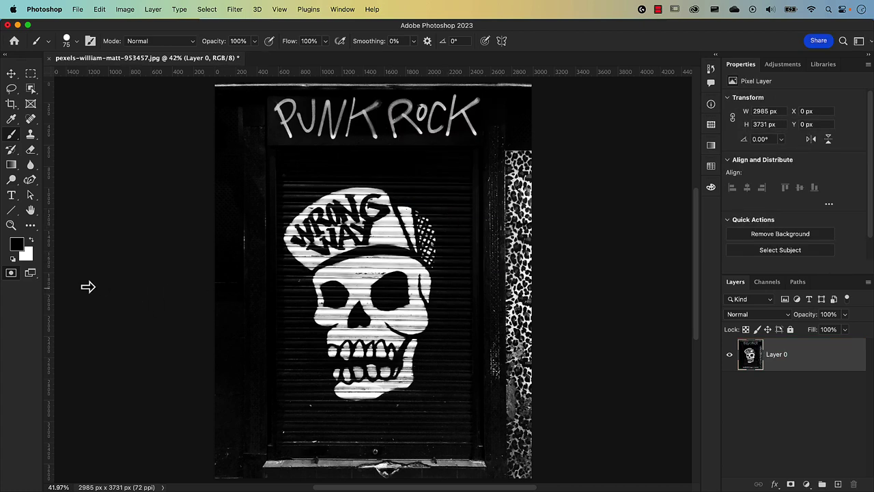
Step: Set the Quick Mask options so that the color indicates Masked Areas
{"action": "left_click", "coordinate": [11, 276]}
{"action": "double_click", "coordinate": [11, 273]}
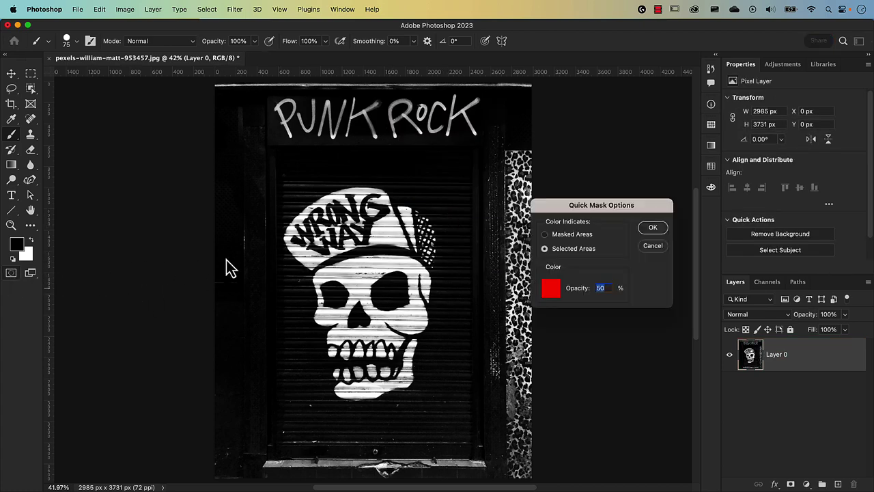
{"action": "left_click", "coordinate": [577, 237]}
{"action": "left_click", "coordinate": [651, 229]}
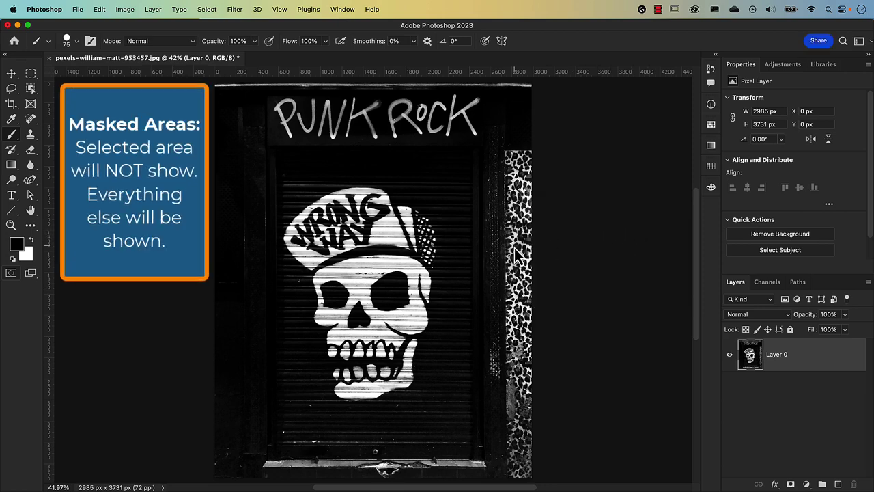
Step: Paint the skull's cap black in Quick Mask mode, enlarging the brush to 375 px, and turn the resulting selection into a layer mask
{"action": "key", "text": "q"}
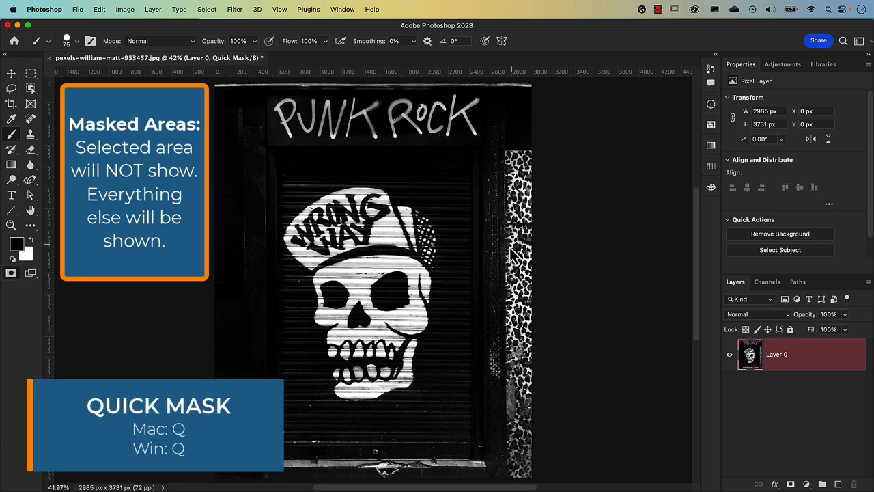
{"action": "mouse_move", "coordinate": [374, 201]}
{"action": "left_mouse_down"}
{"action": "mouse_move", "coordinate": [327, 200]}
{"action": "mouse_move", "coordinate": [302, 229]}
{"action": "mouse_move", "coordinate": [335, 232]}
{"action": "left_mouse_up"}
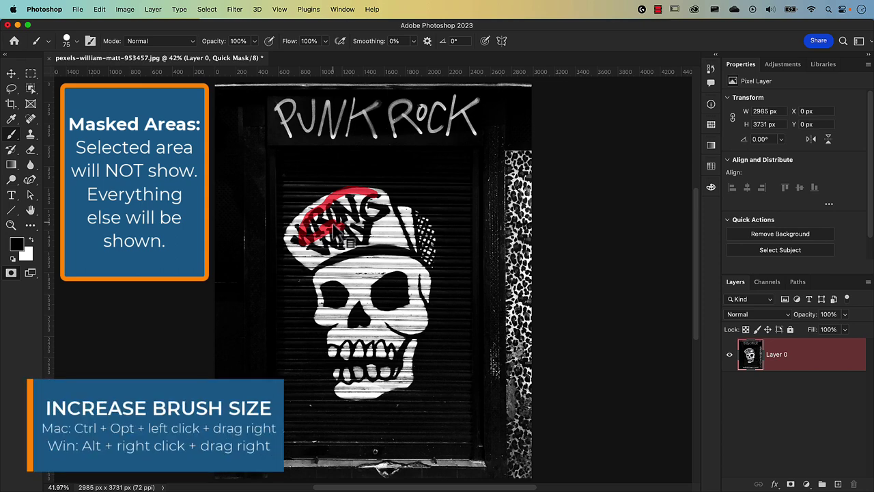
{"action": "left_click", "coordinate": [334, 228], "text": "ctrl+alt"}
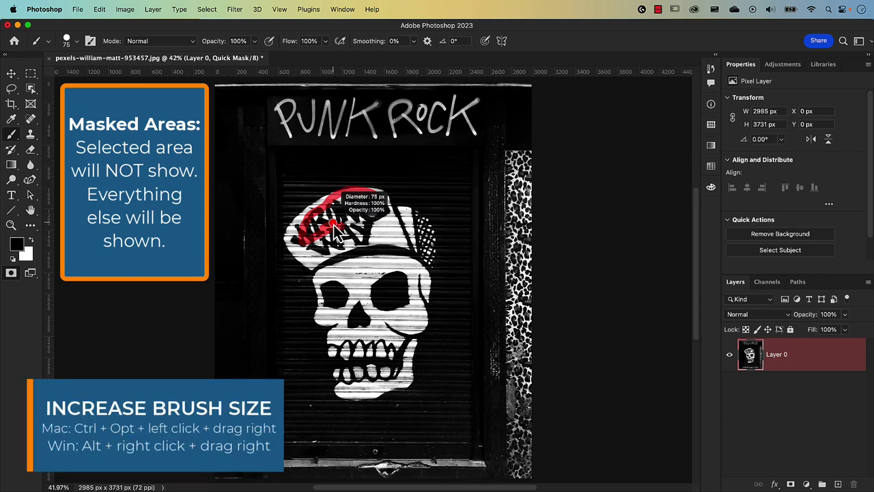
{"action": "left_click_drag", "start_coordinate": [336, 228], "coordinate": [347, 232]}
{"action": "mouse_move", "coordinate": [362, 233]}
{"action": "left_mouse_down"}
{"action": "mouse_move", "coordinate": [368, 212]}
{"action": "mouse_move", "coordinate": [379, 219]}
{"action": "mouse_move", "coordinate": [392, 249]}
{"action": "mouse_move", "coordinate": [367, 235]}
{"action": "mouse_move", "coordinate": [305, 256]}
{"action": "mouse_move", "coordinate": [296, 239]}
{"action": "mouse_move", "coordinate": [305, 212]}
{"action": "mouse_move", "coordinate": [346, 198]}
{"action": "mouse_move", "coordinate": [400, 202]}
{"action": "mouse_move", "coordinate": [389, 207]}
{"action": "mouse_move", "coordinate": [431, 247]}
{"action": "left_mouse_up"}
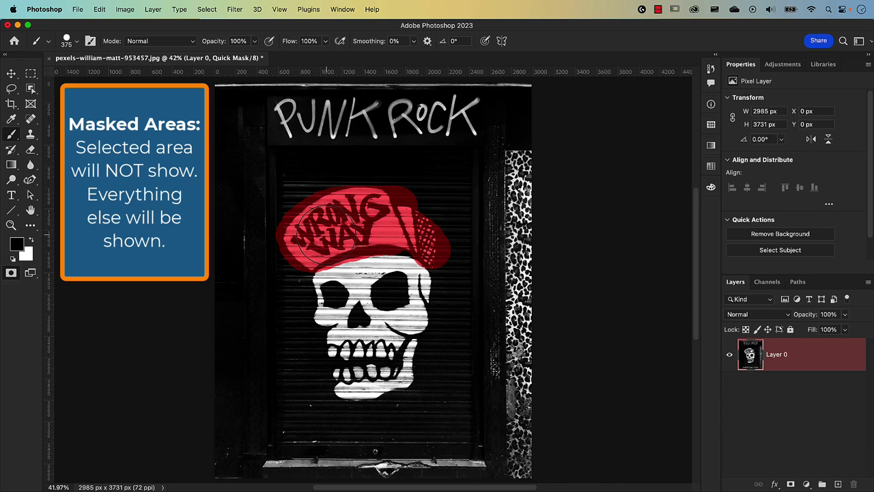
{"action": "key", "text": "q"}
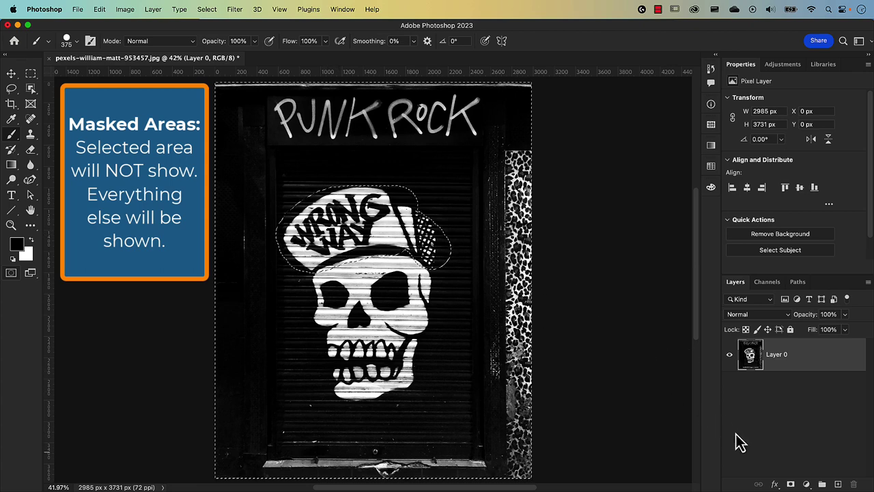
{"action": "left_click", "coordinate": [791, 484]}
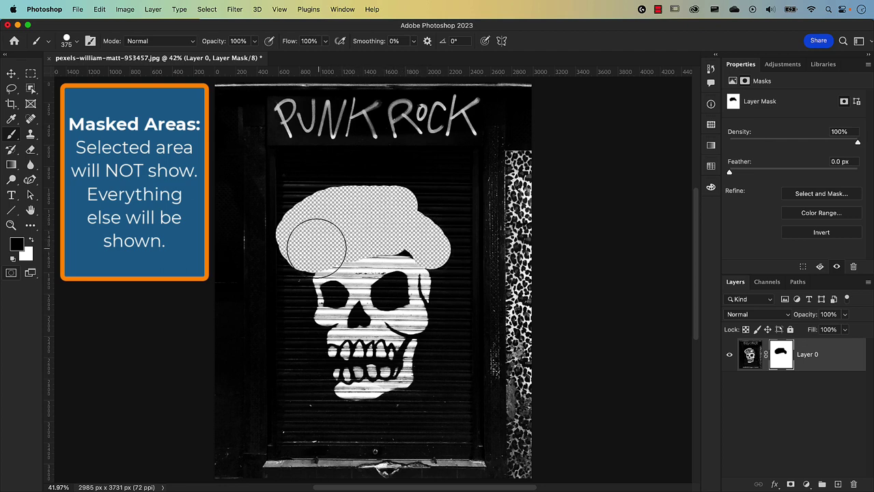
Step: Set the Quick Mask options so that the color indicates Selected Areas
{"action": "left_click", "coordinate": [12, 274]}
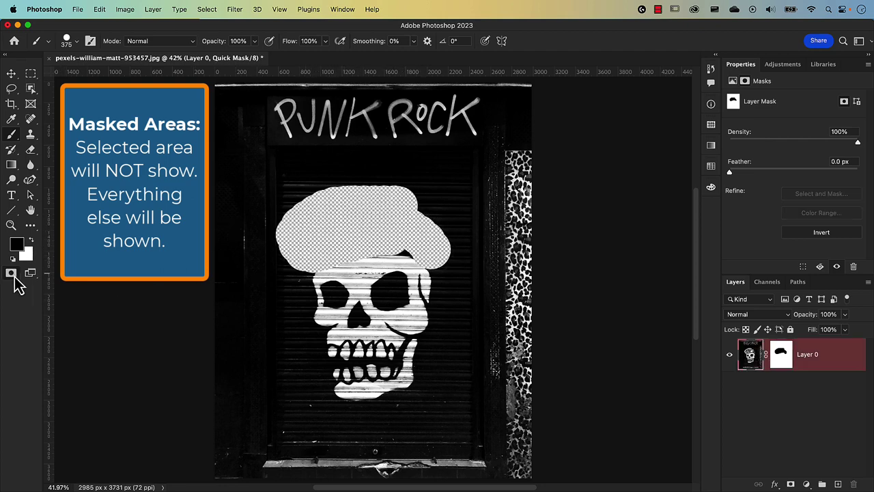
{"action": "double_click", "coordinate": [12, 274]}
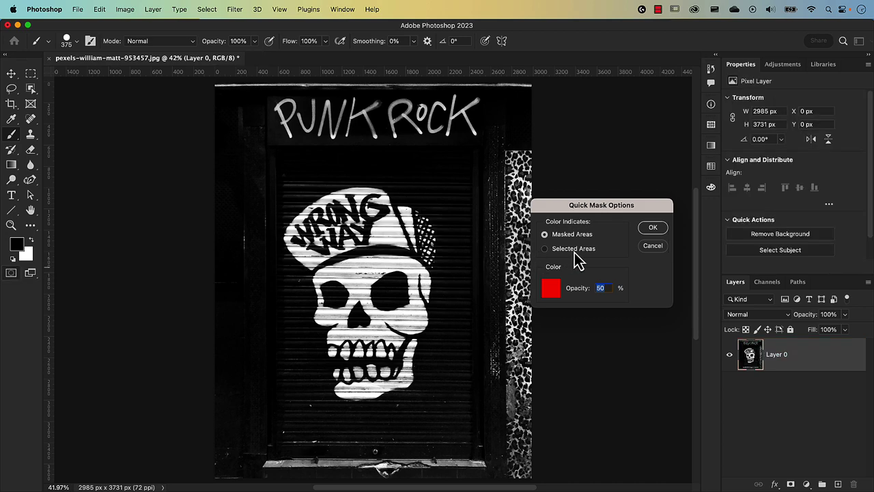
{"action": "left_click", "coordinate": [573, 248]}
{"action": "left_click", "coordinate": [652, 228]}
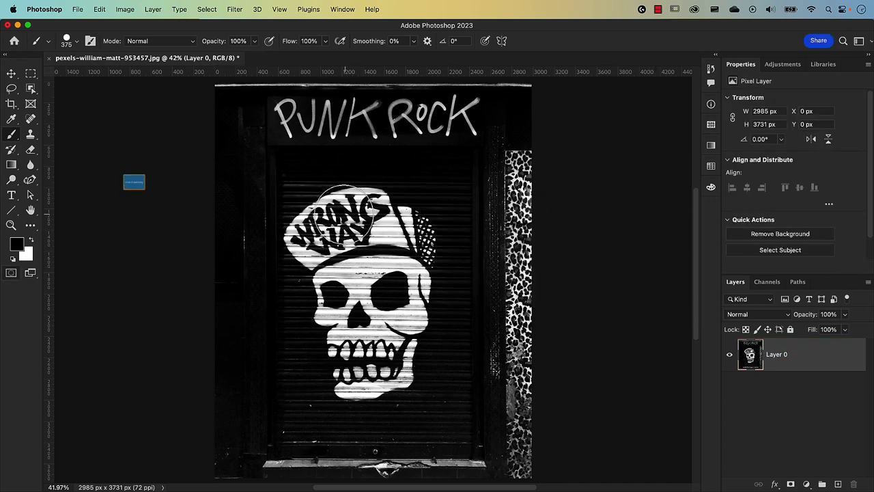
Step: Paint over the cap in Quick Mask mode with the 375 px black brush and add a layer mask that keeps only the cap
{"action": "left_click_drag", "start_coordinate": [345, 208], "coordinate": [308, 232]}
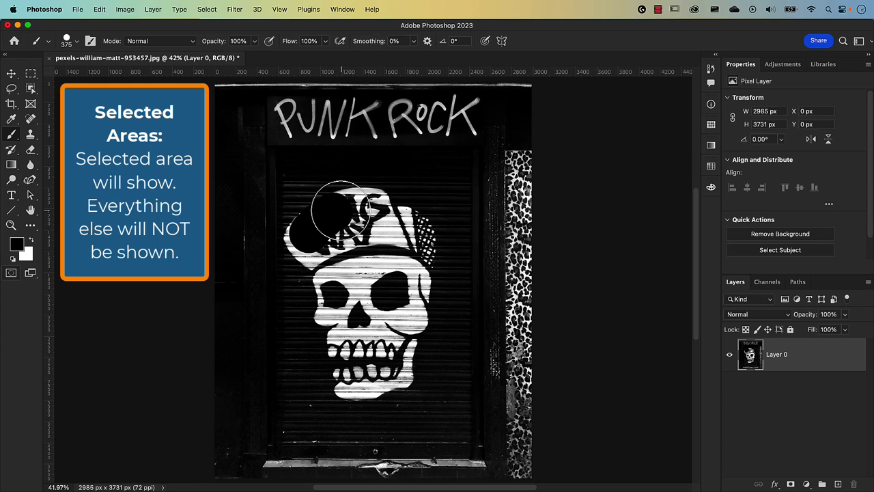
{"action": "key", "text": "super+z"}
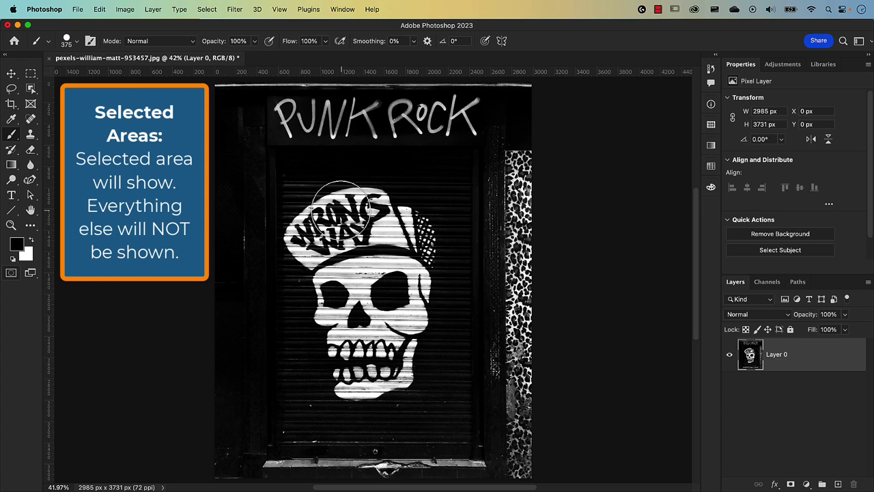
{"action": "key", "text": "q"}
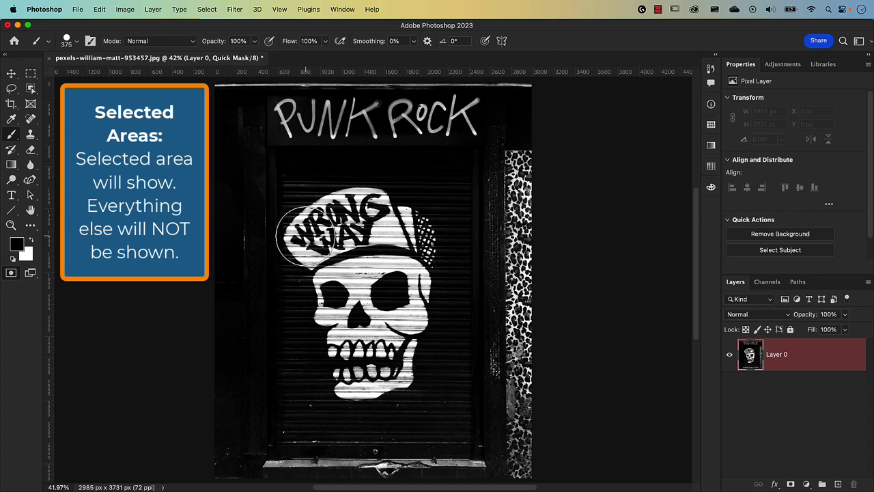
{"action": "mouse_move", "coordinate": [306, 235]}
{"action": "left_mouse_down"}
{"action": "mouse_move", "coordinate": [407, 239]}
{"action": "mouse_move", "coordinate": [400, 219]}
{"action": "mouse_move", "coordinate": [360, 201]}
{"action": "mouse_move", "coordinate": [323, 207]}
{"action": "mouse_move", "coordinate": [301, 233]}
{"action": "mouse_move", "coordinate": [304, 244]}
{"action": "mouse_move", "coordinate": [426, 248]}
{"action": "mouse_move", "coordinate": [419, 228]}
{"action": "mouse_move", "coordinate": [367, 220]}
{"action": "left_mouse_up"}
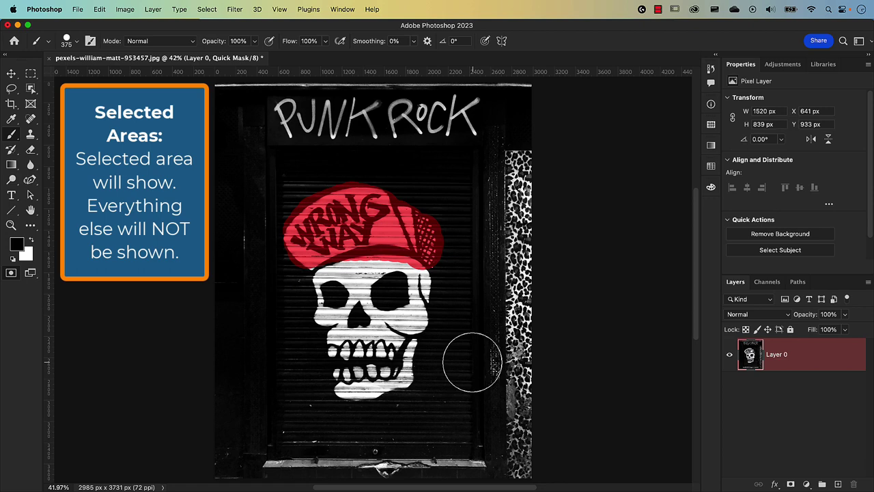
{"action": "key", "text": "q"}
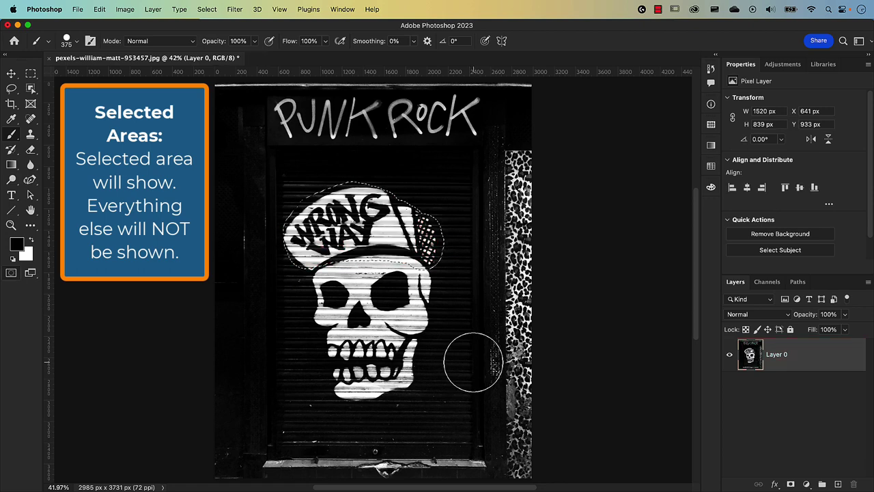
{"action": "left_click", "coordinate": [790, 483]}
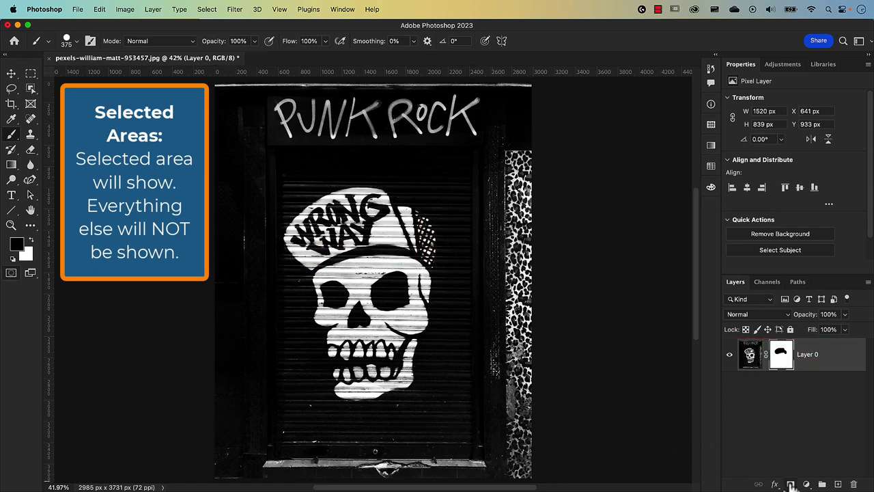
Step: Delete the layer mask that isolates the cap without applying it
{"action": "left_click_drag", "start_coordinate": [783, 362], "coordinate": [853, 483]}
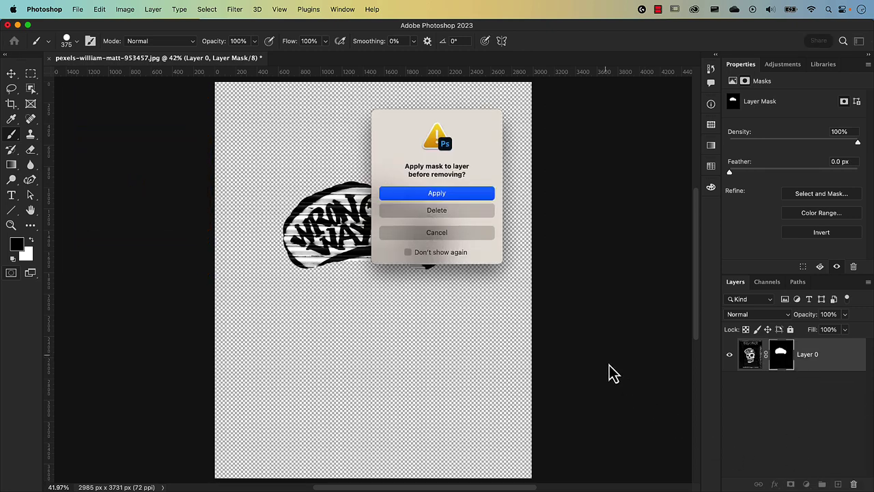
{"action": "left_click", "coordinate": [449, 210]}
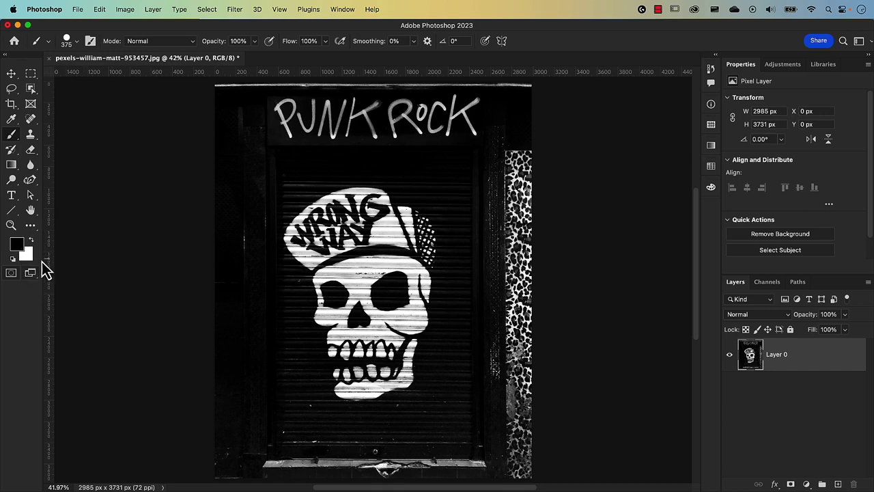
Step: Set the Quick Mask color to blue 1c86d1 at 100% opacity and paint over the skull's face and lower cap
{"action": "double_click", "coordinate": [11, 274]}
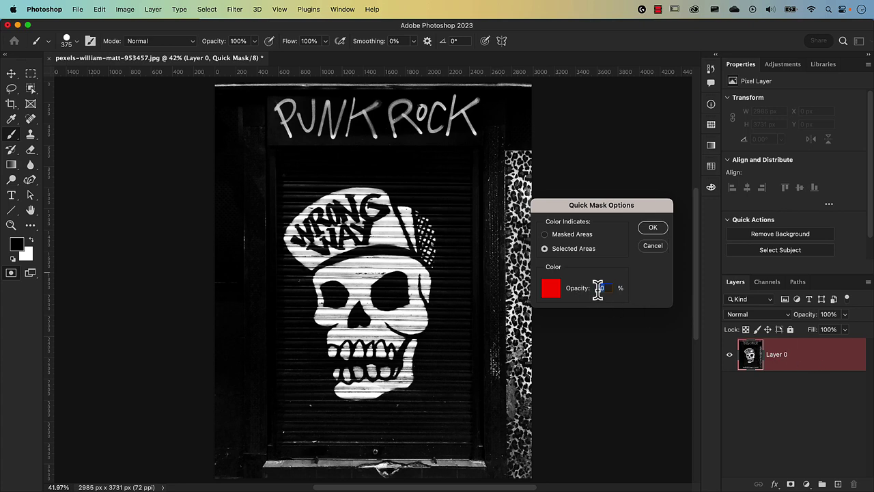
{"action": "left_click", "coordinate": [551, 289]}
{"action": "left_click", "coordinate": [728, 206]}
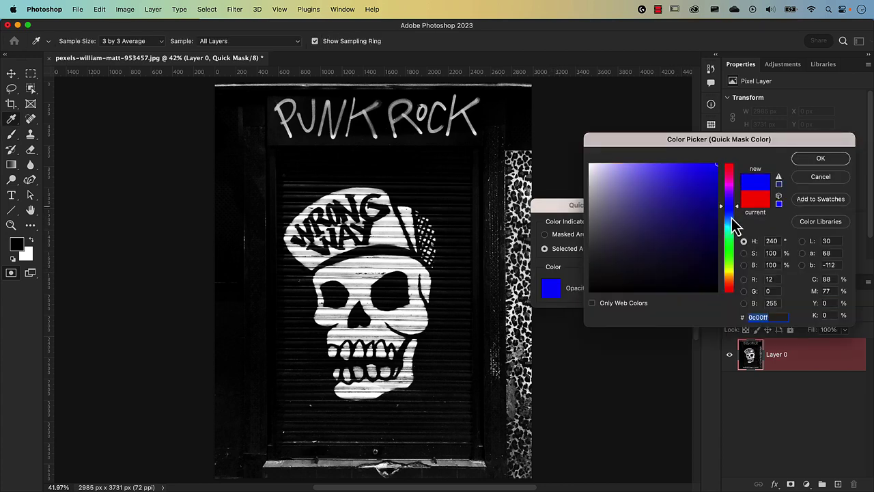
{"action": "left_click_drag", "start_coordinate": [734, 226], "coordinate": [735, 219]}
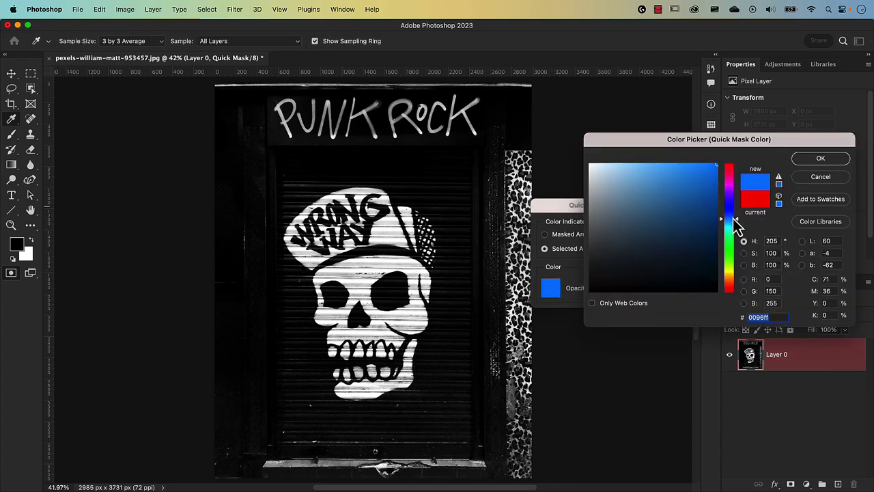
{"action": "left_click", "coordinate": [702, 189]}
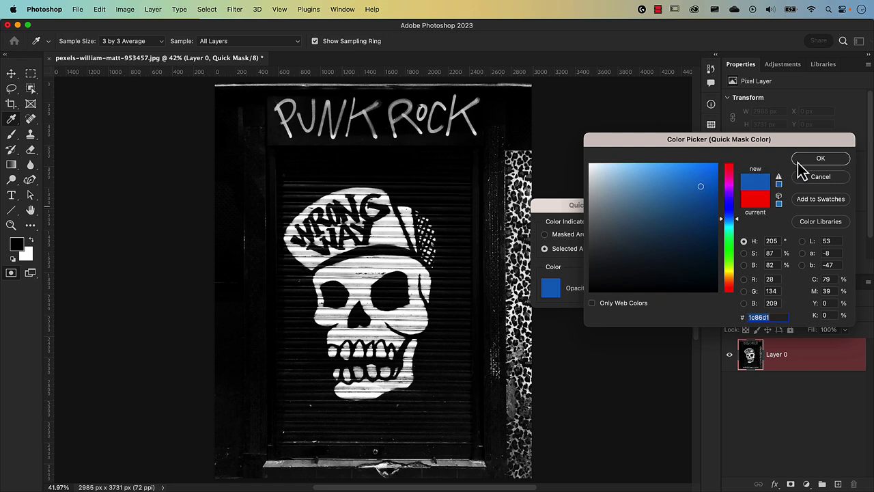
{"action": "left_click", "coordinate": [822, 158]}
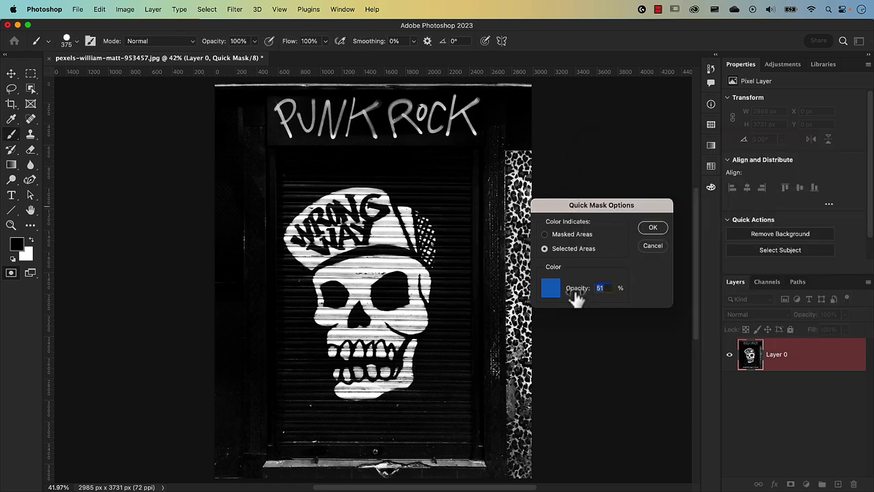
{"action": "left_click_drag", "start_coordinate": [577, 295], "coordinate": [638, 300]}
{"action": "left_click", "coordinate": [652, 229]}
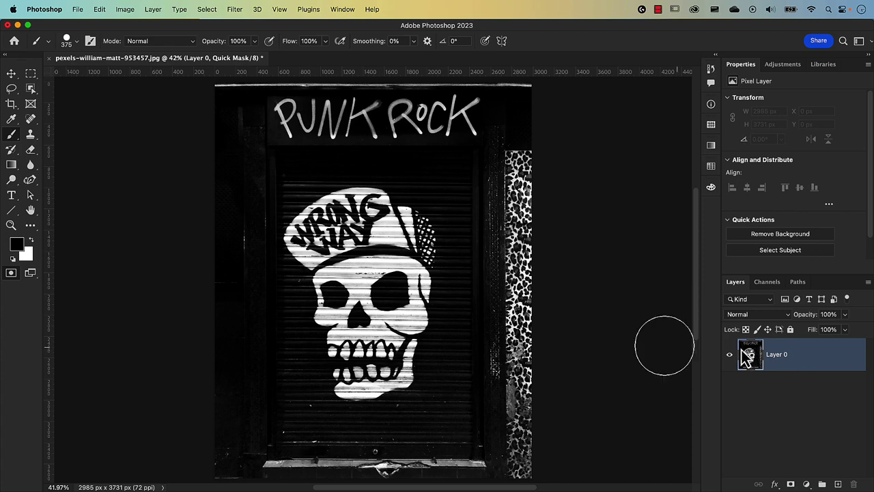
{"action": "mouse_move", "coordinate": [299, 258]}
{"action": "left_mouse_down"}
{"action": "mouse_move", "coordinate": [404, 230]}
{"action": "mouse_move", "coordinate": [349, 246]}
{"action": "mouse_move", "coordinate": [307, 277]}
{"action": "mouse_move", "coordinate": [404, 256]}
{"action": "mouse_move", "coordinate": [308, 303]}
{"action": "mouse_move", "coordinate": [432, 285]}
{"action": "mouse_move", "coordinate": [320, 332]}
{"action": "left_mouse_up"}
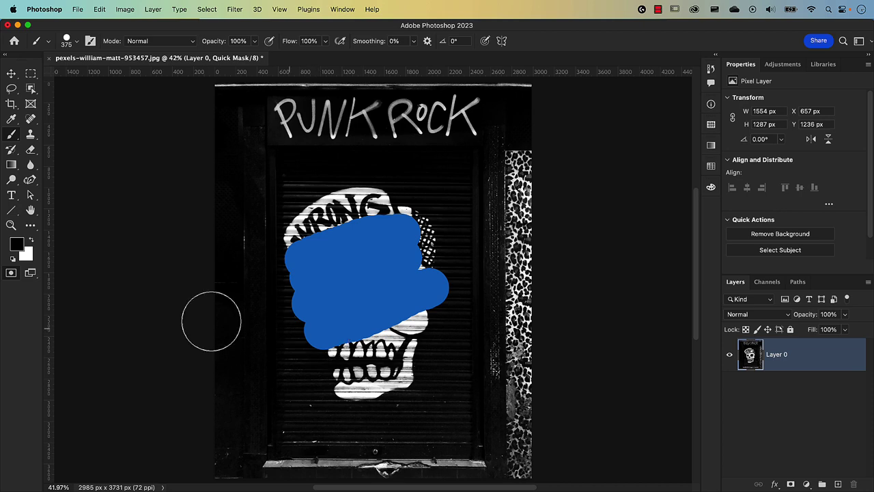
Step: Set the Quick Mask overlay color to red at 50% opacity and clear the current selection
{"action": "double_click", "coordinate": [11, 274]}
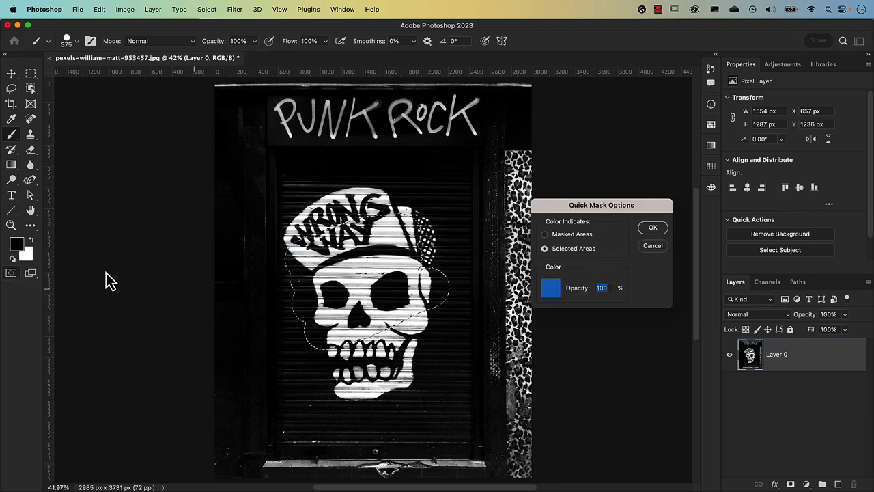
{"action": "left_click", "coordinate": [551, 289]}
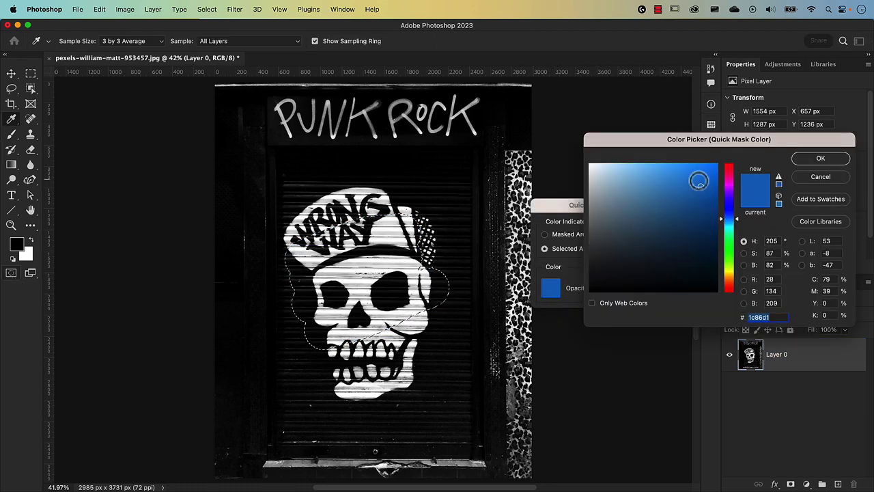
{"action": "mouse_move", "coordinate": [726, 218]}
{"action": "left_mouse_down"}
{"action": "mouse_move", "coordinate": [728, 288]}
{"action": "mouse_move", "coordinate": [717, 164]}
{"action": "left_mouse_up"}
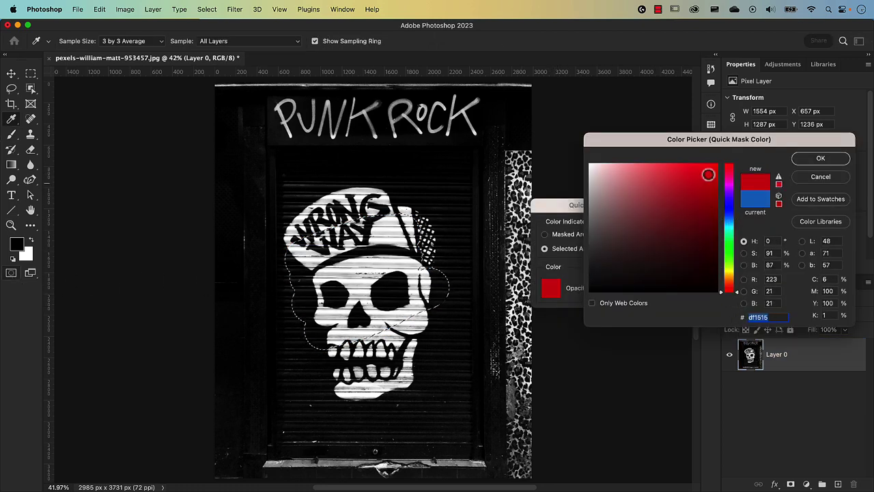
{"action": "left_click", "coordinate": [812, 158]}
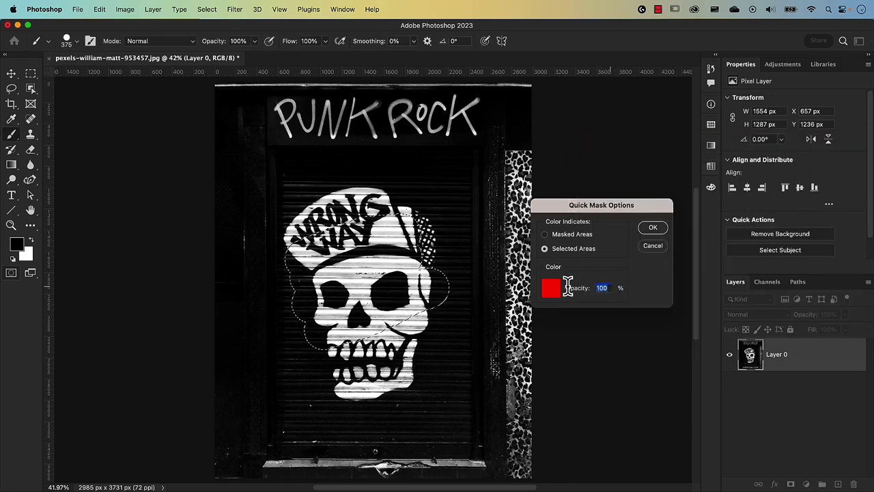
{"action": "type", "text": "50"}
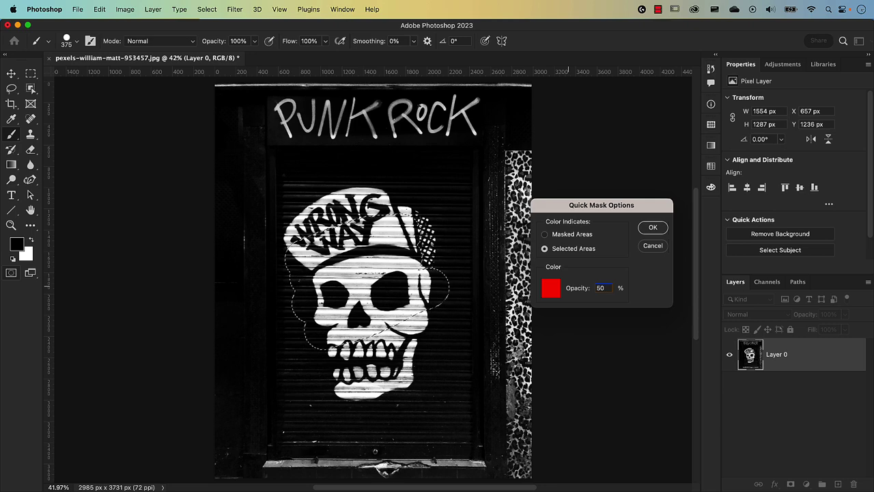
{"action": "key", "text": "Return"}
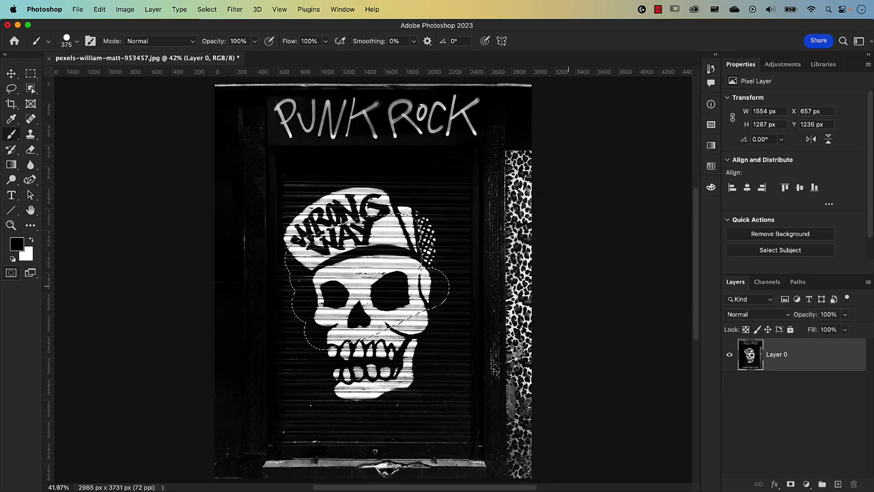
{"action": "key", "text": "super+d"}
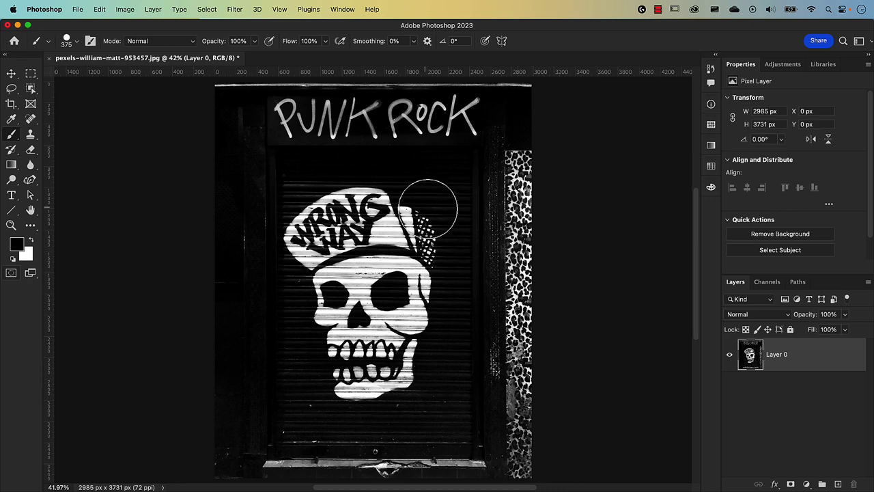
Step: Select the entire canvas, copy the photo to the clipboard, and deselect
{"action": "key", "text": "v"}
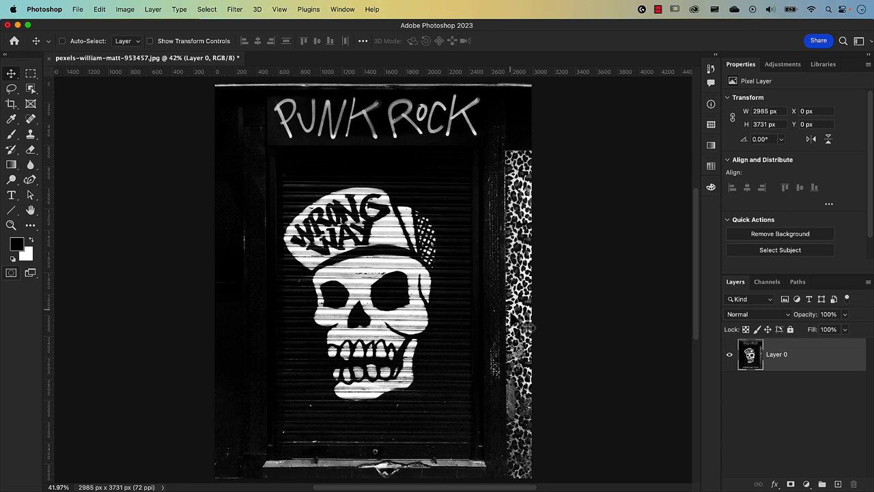
{"action": "left_click", "coordinate": [207, 10]}
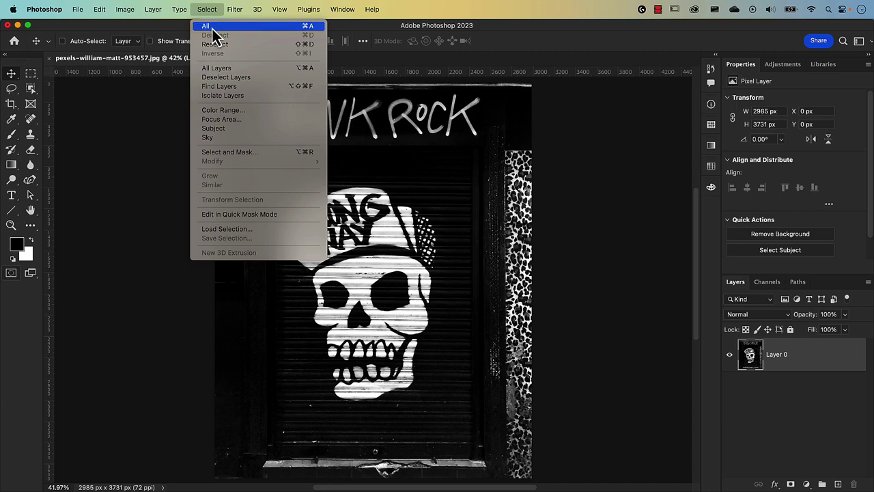
{"action": "left_click", "coordinate": [306, 29]}
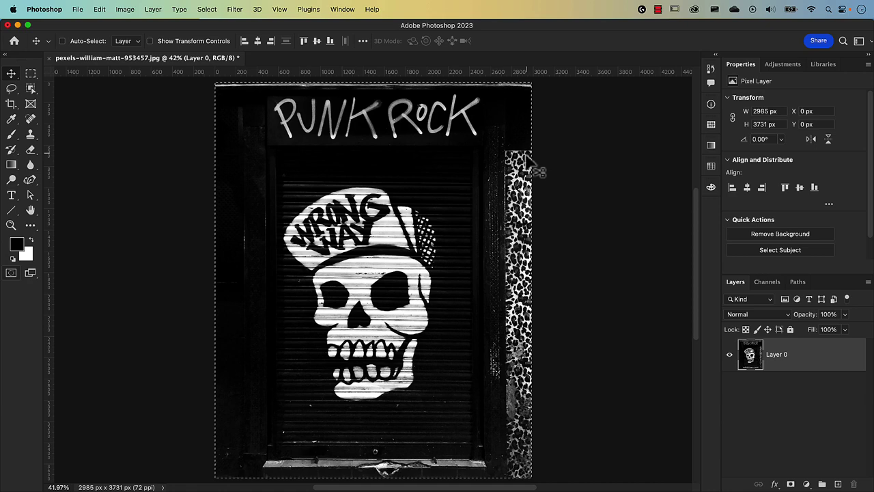
{"action": "key", "text": "super+c"}
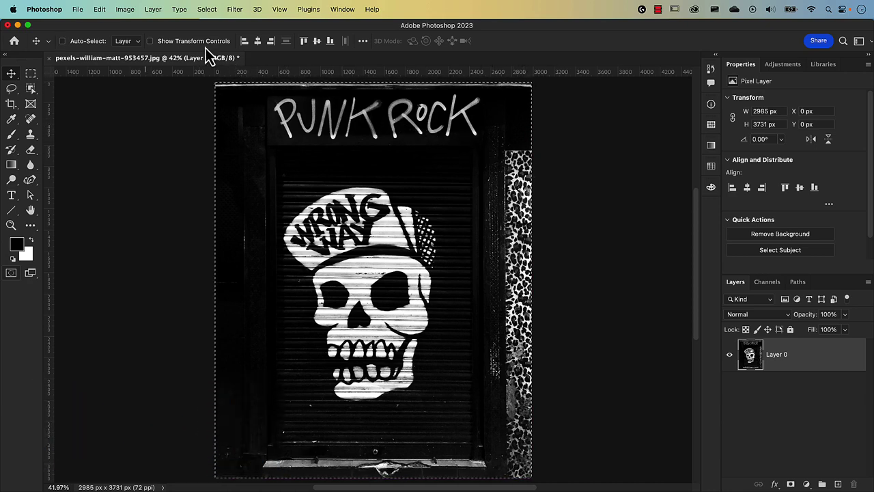
{"action": "left_click", "coordinate": [99, 10]}
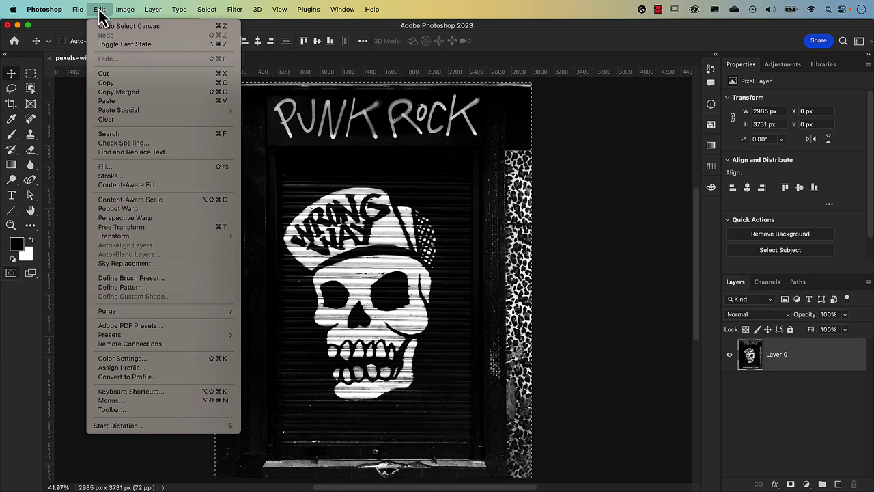
{"action": "left_click", "coordinate": [110, 86]}
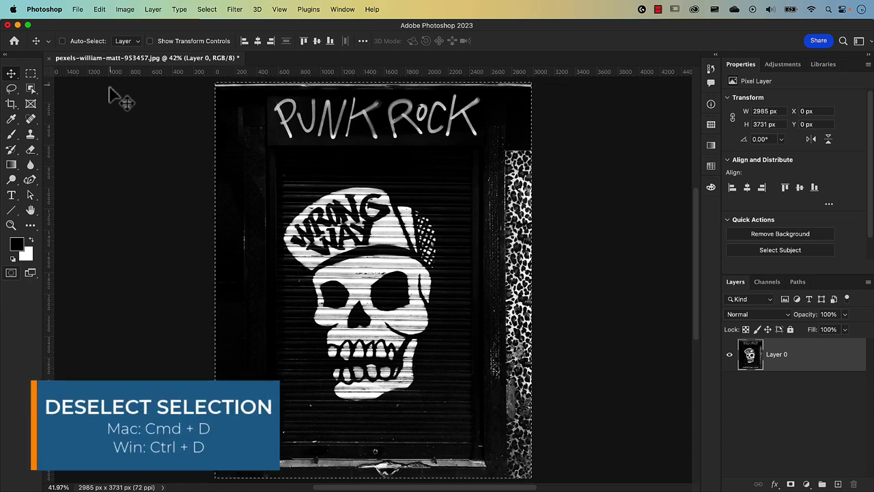
{"action": "key", "text": "super+d"}
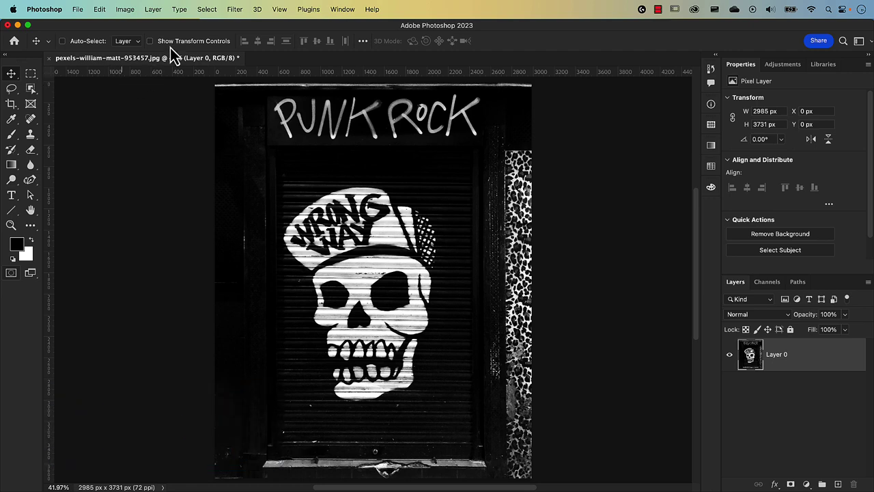
{"action": "left_click", "coordinate": [206, 10]}
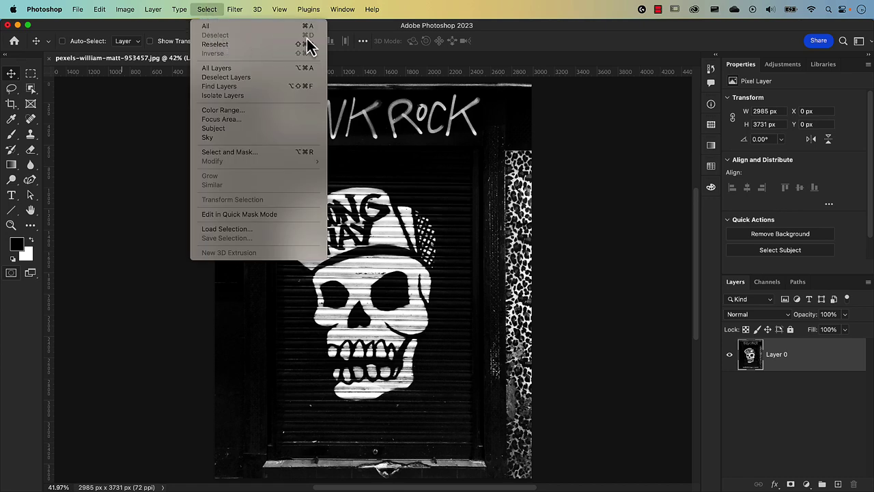
{"action": "left_click", "coordinate": [580, 177]}
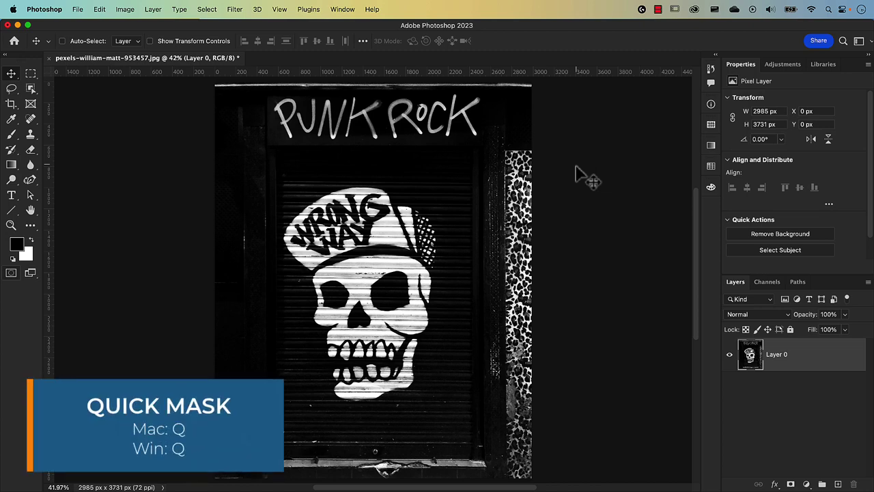
Step: Enter Quick Mask mode and paste the copied photo into the mask
{"action": "key", "text": "q"}
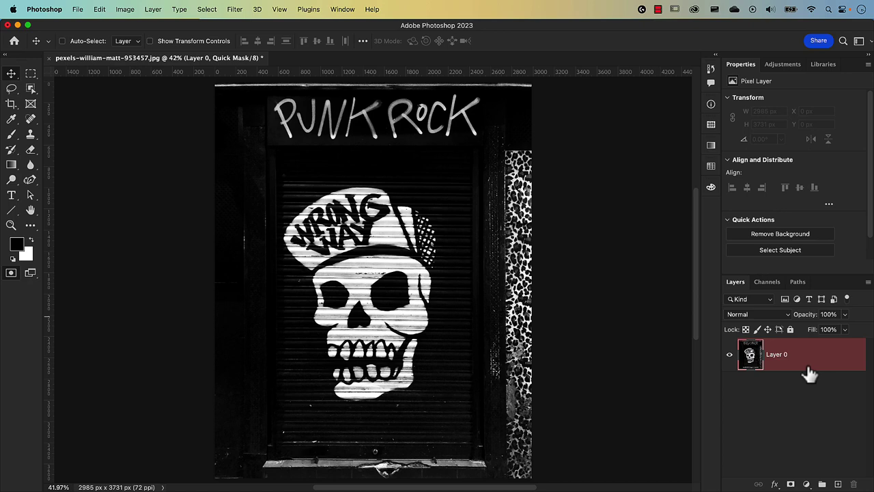
{"action": "key", "text": "super+v"}
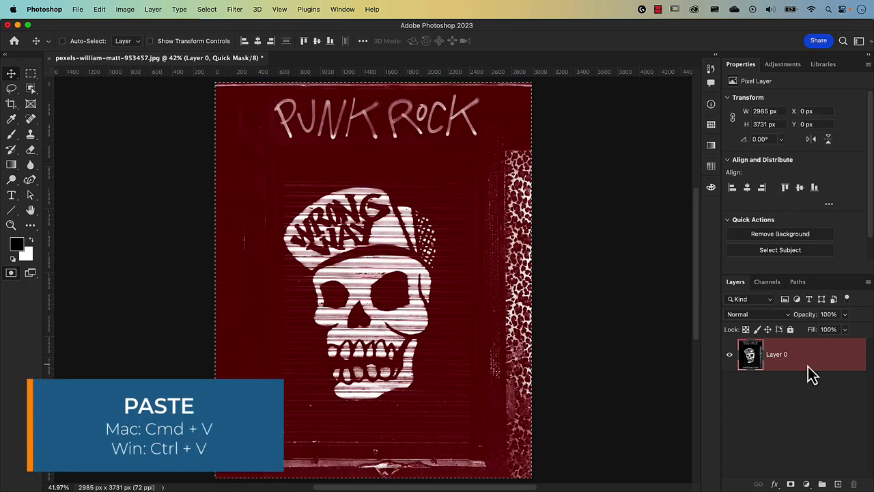
{"action": "left_click", "coordinate": [100, 9]}
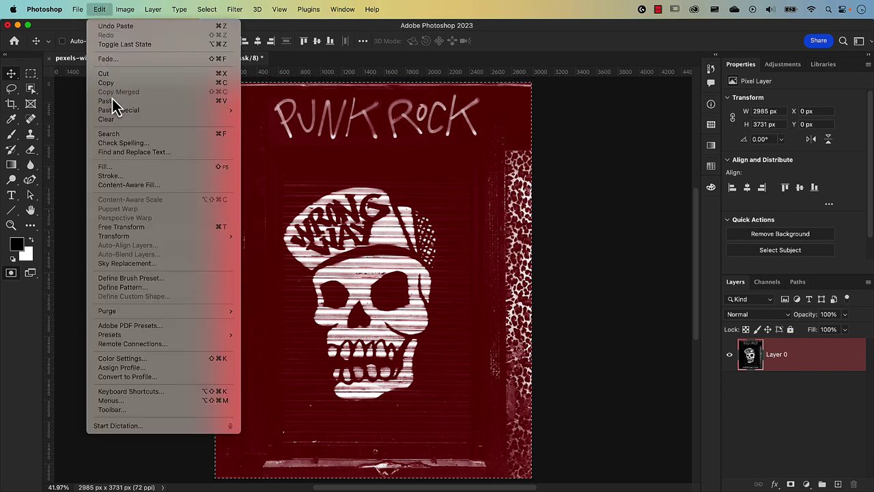
{"action": "left_click", "coordinate": [566, 197]}
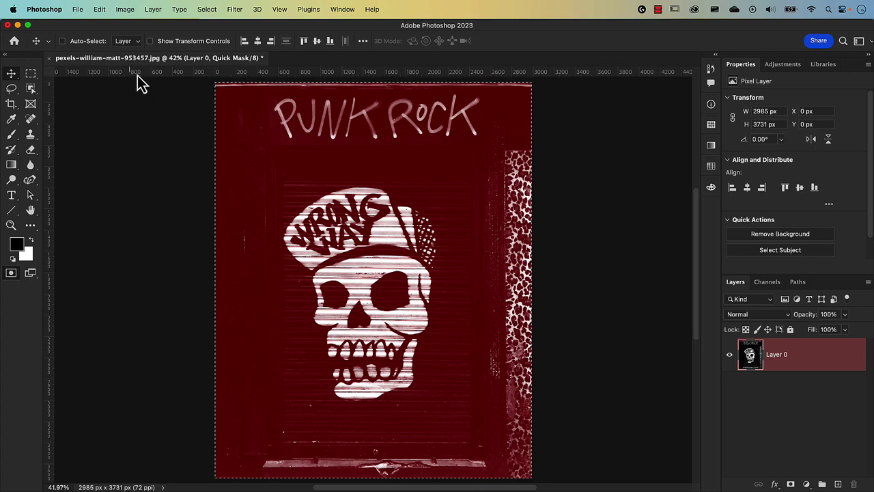
Step: Increase the Quick Mask's contrast with Levels, setting the black input to 81 and the white input to 180
{"action": "left_click", "coordinate": [128, 10]}
{"action": "mouse_move", "coordinate": [146, 43]}
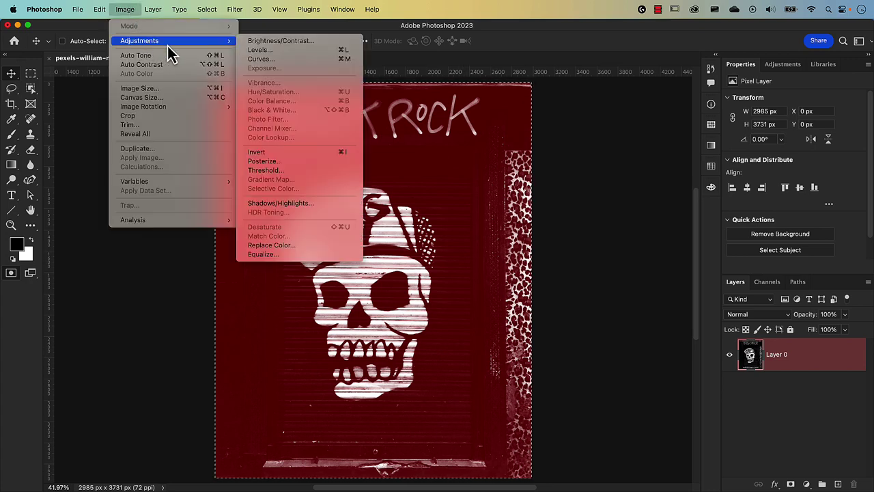
{"action": "left_click", "coordinate": [340, 54]}
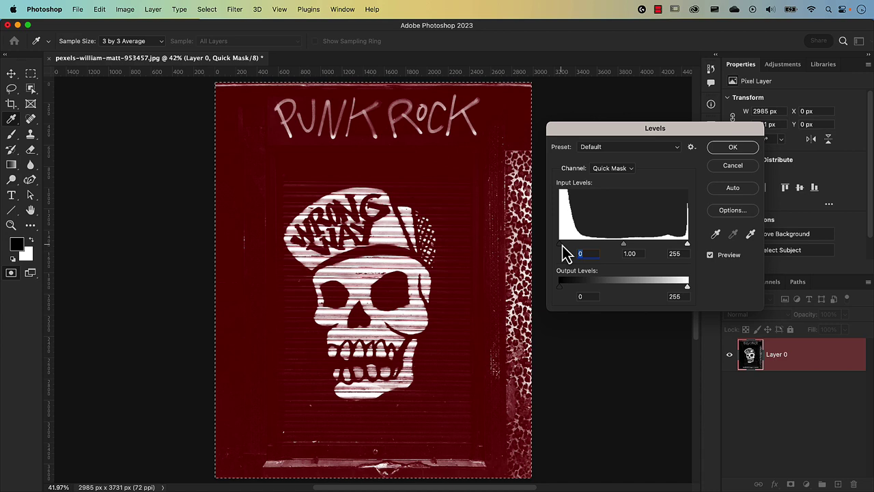
{"action": "left_click_drag", "start_coordinate": [562, 247], "coordinate": [596, 240]}
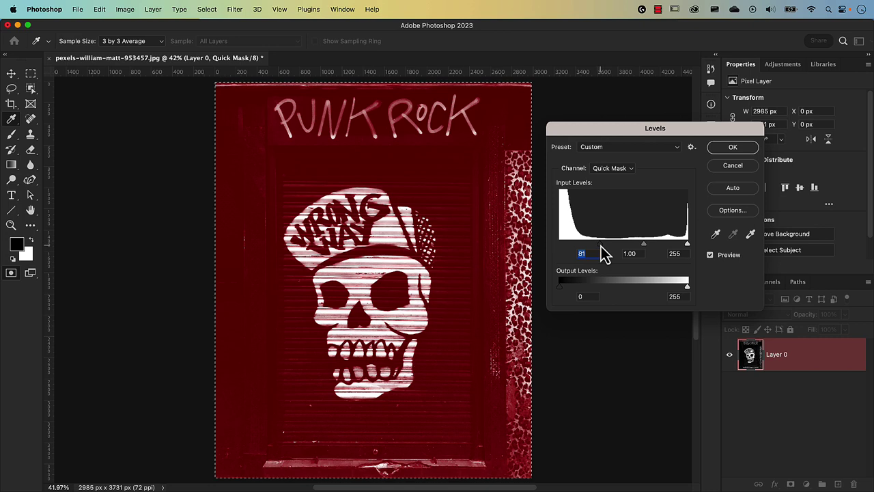
{"action": "left_click", "coordinate": [581, 297]}
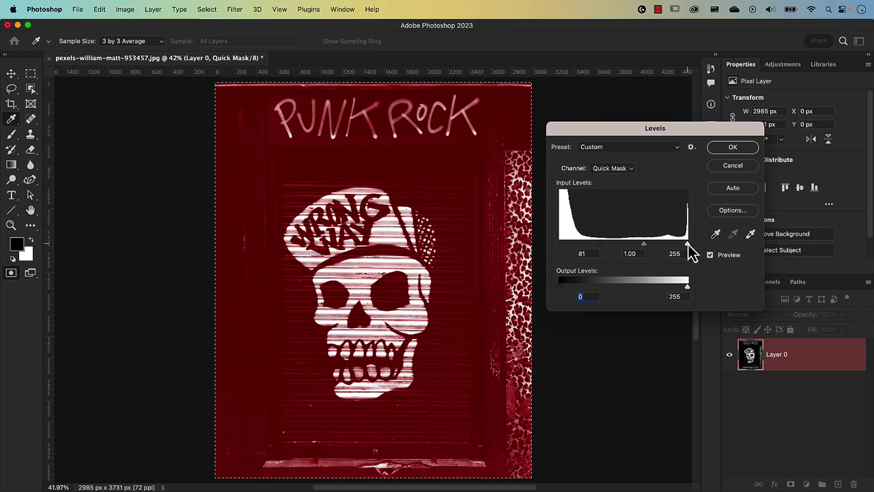
{"action": "left_click_drag", "start_coordinate": [688, 244], "coordinate": [651, 246]}
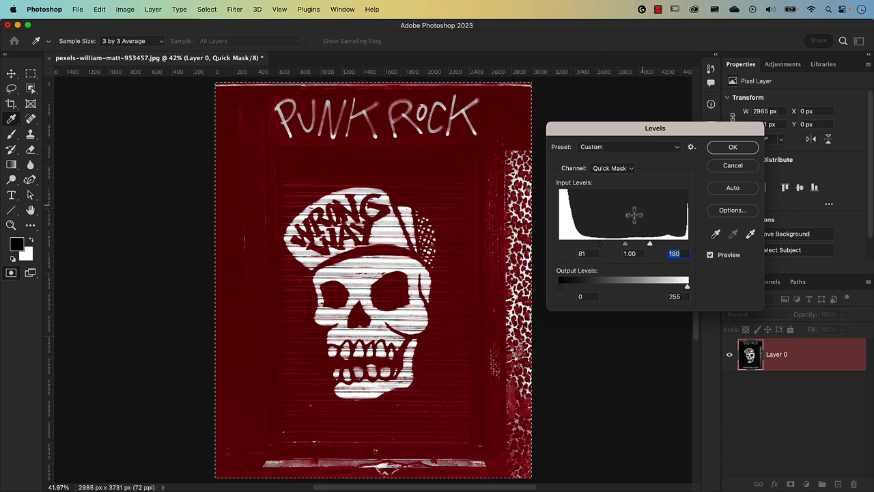
{"action": "left_click", "coordinate": [728, 151]}
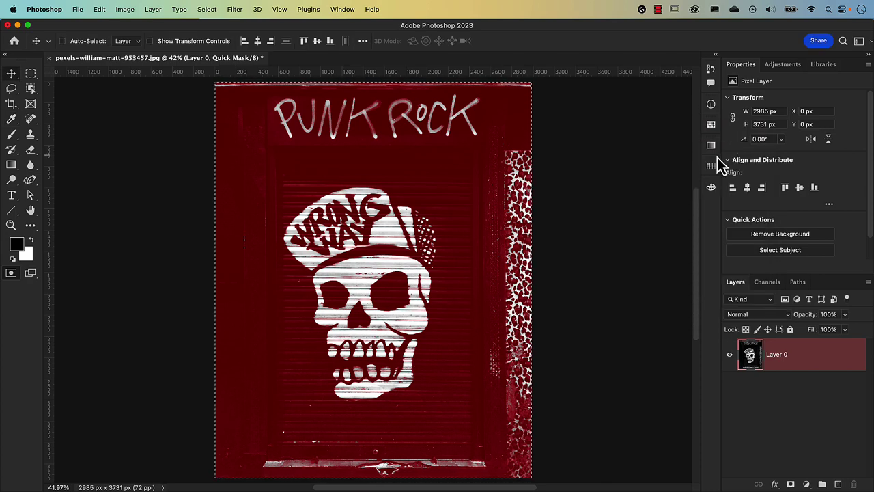
Step: Turn the Quick Mask into a selection and add a Solid Color fill layer in white ffffff from it
{"action": "key", "text": "q"}
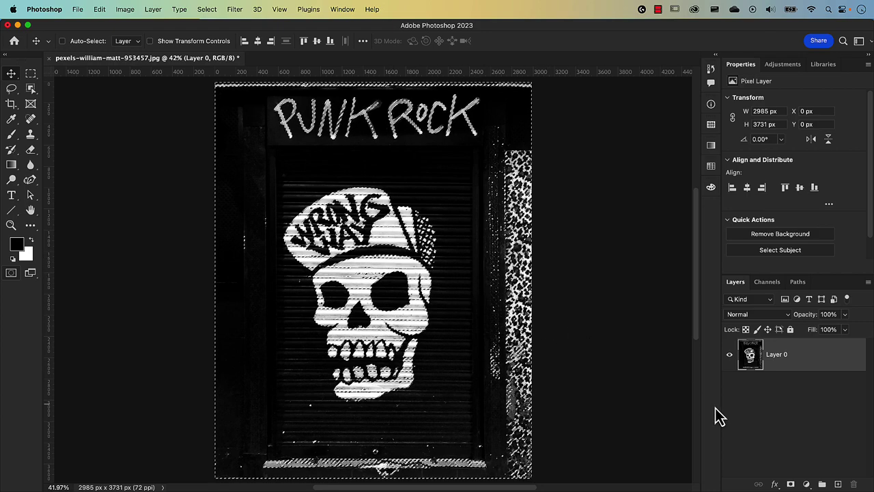
{"action": "left_click", "coordinate": [807, 483]}
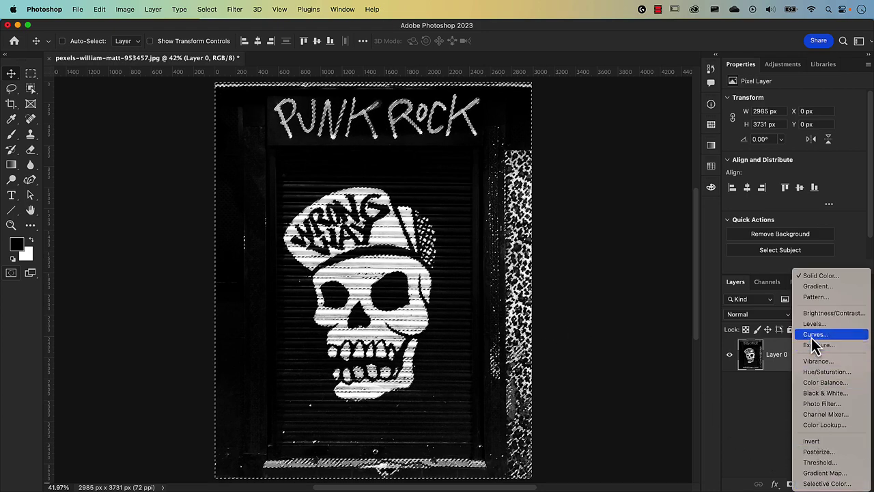
{"action": "left_click", "coordinate": [815, 276]}
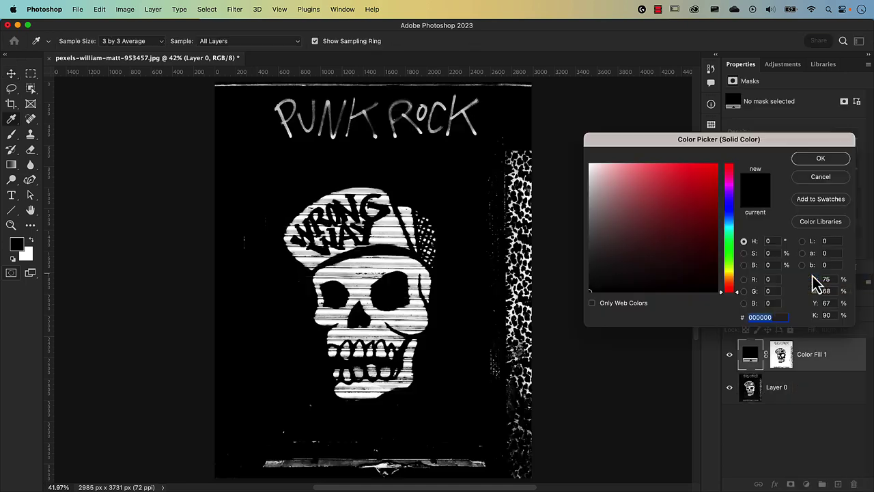
{"action": "left_click", "coordinate": [594, 175]}
{"action": "left_click_drag", "start_coordinate": [594, 174], "coordinate": [579, 156]}
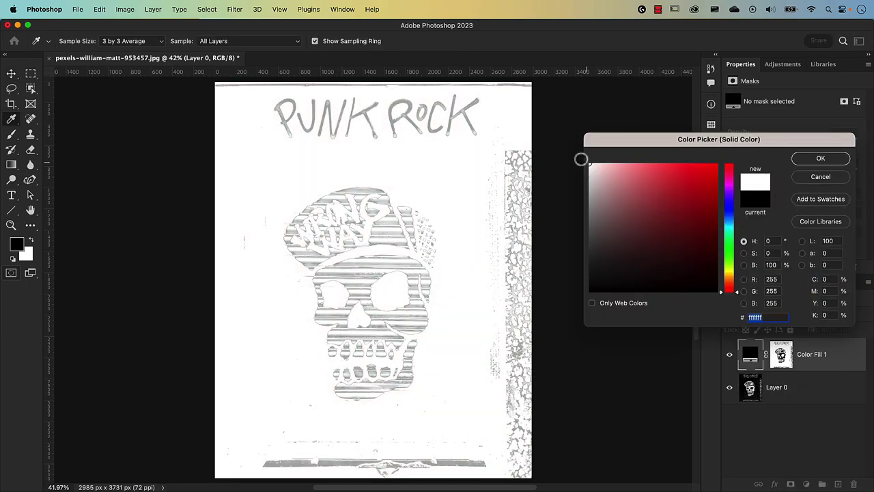
{"action": "left_click", "coordinate": [813, 159]}
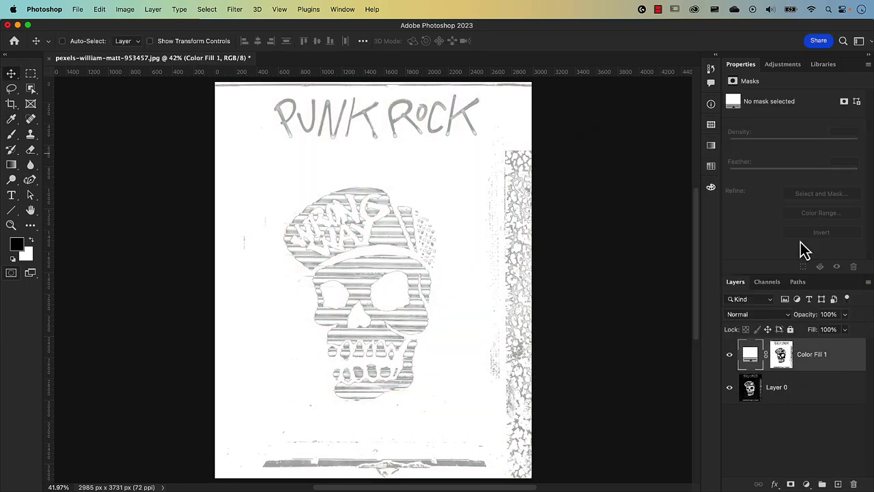
Step: Invert the layer mask of the white Solid Color fill layer and hide the original photo layer
{"action": "left_click", "coordinate": [785, 367]}
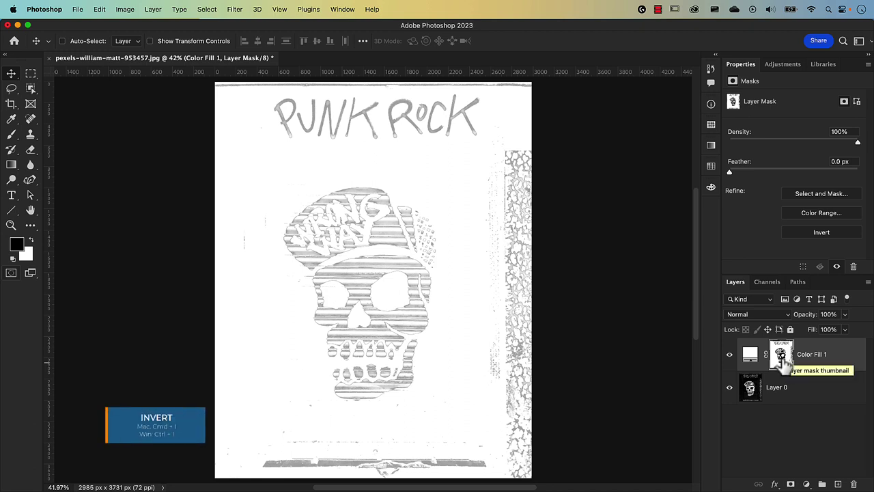
{"action": "key", "text": "super+i"}
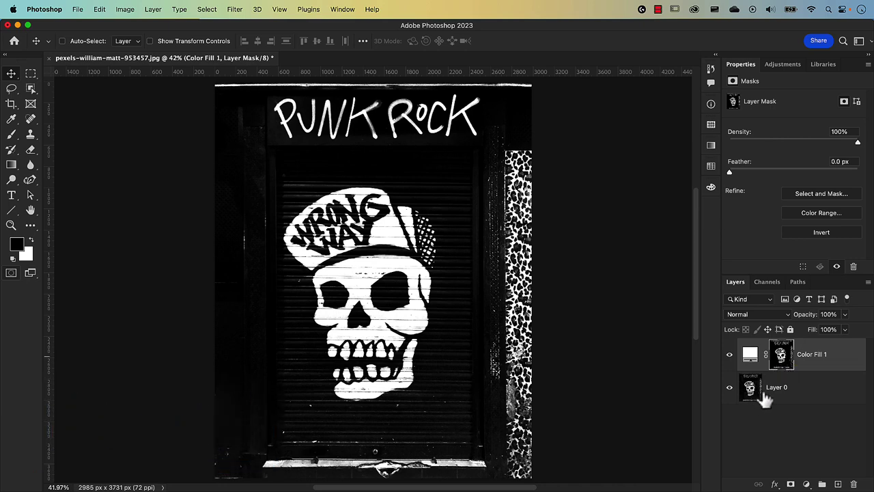
{"action": "left_click", "coordinate": [730, 389]}
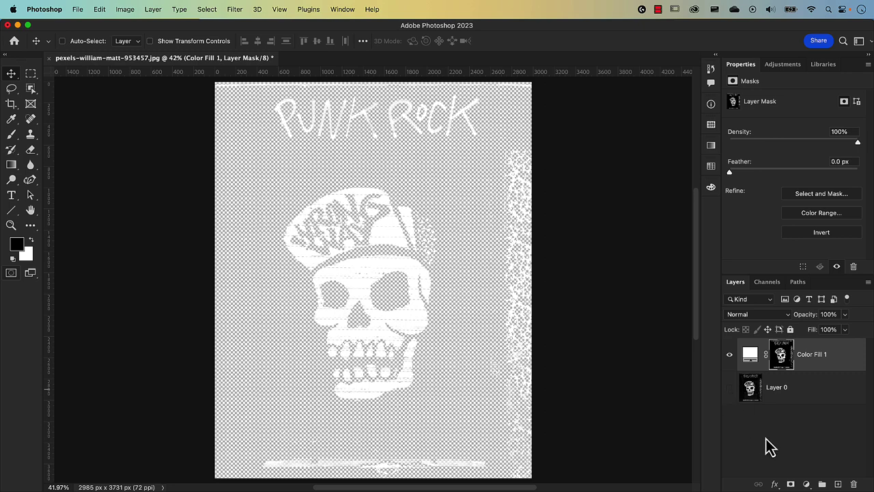
Step: Add a Solid Color fill layer in yellow-green e9fe01 and move it beneath the white skull fill layer
{"action": "left_click", "coordinate": [806, 484]}
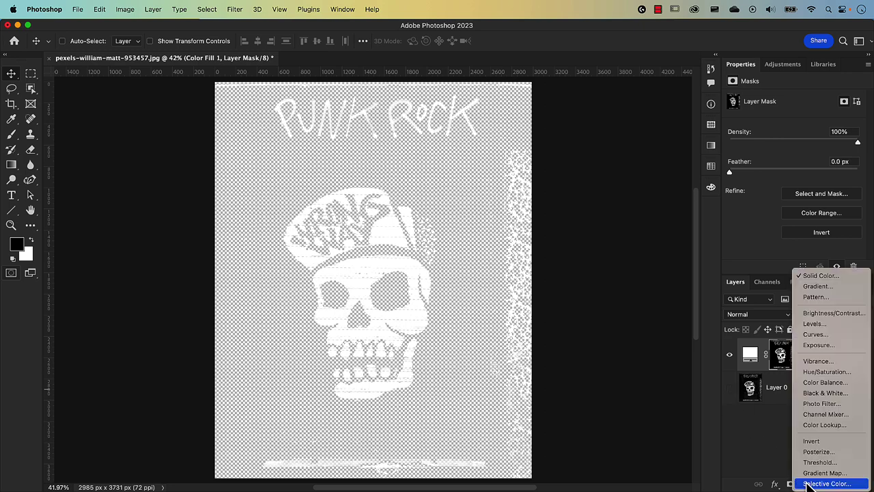
{"action": "left_click", "coordinate": [803, 278]}
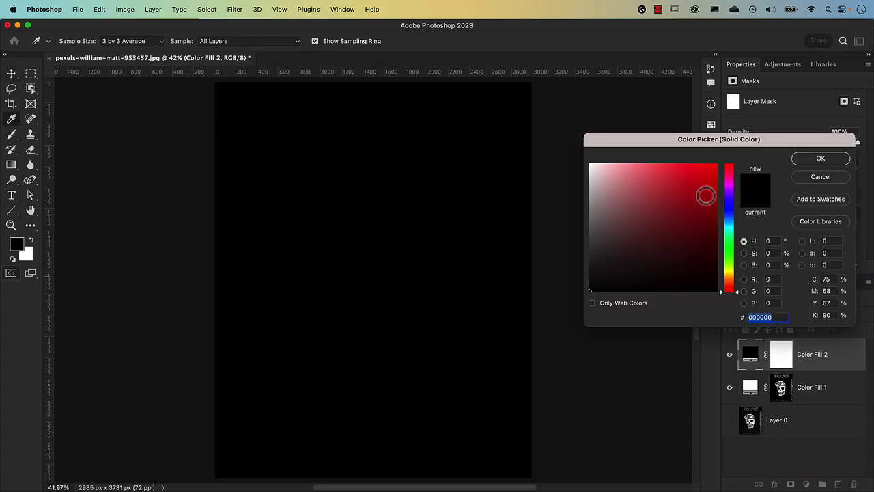
{"action": "left_click", "coordinate": [729, 222]}
{"action": "left_click_drag", "start_coordinate": [730, 222], "coordinate": [733, 269]}
{"action": "left_click_drag", "start_coordinate": [711, 170], "coordinate": [716, 165]}
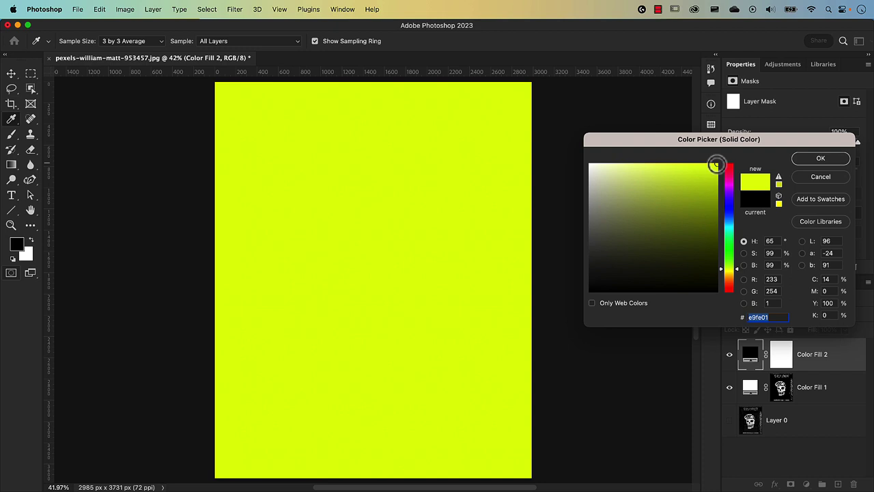
{"action": "left_click", "coordinate": [811, 161]}
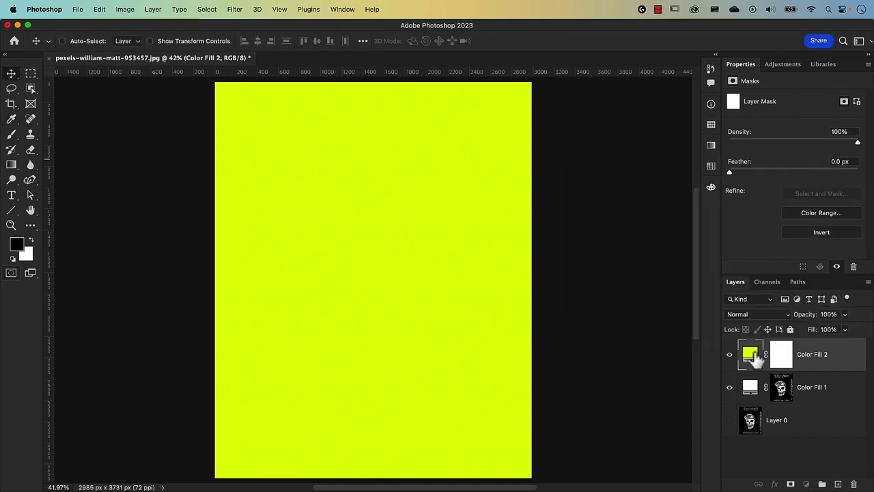
{"action": "left_click_drag", "start_coordinate": [753, 356], "coordinate": [753, 412]}
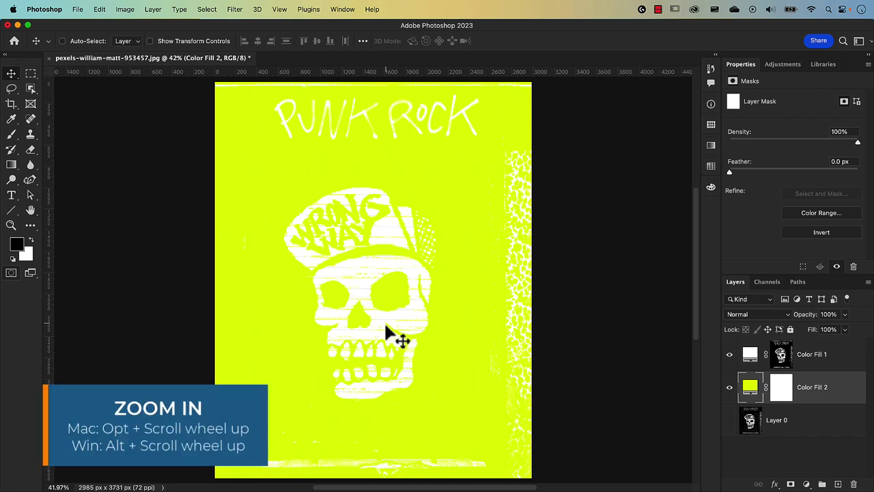
Step: Inspect the skull's edges up close and add a blank layer above the white skull fill layer
{"action": "scroll", "coordinate": [408, 309], "scroll_direction": "up", "scroll_amount": 3}
{"action": "scroll", "coordinate": [407, 309], "scroll_direction": "up", "scroll_amount": 8}
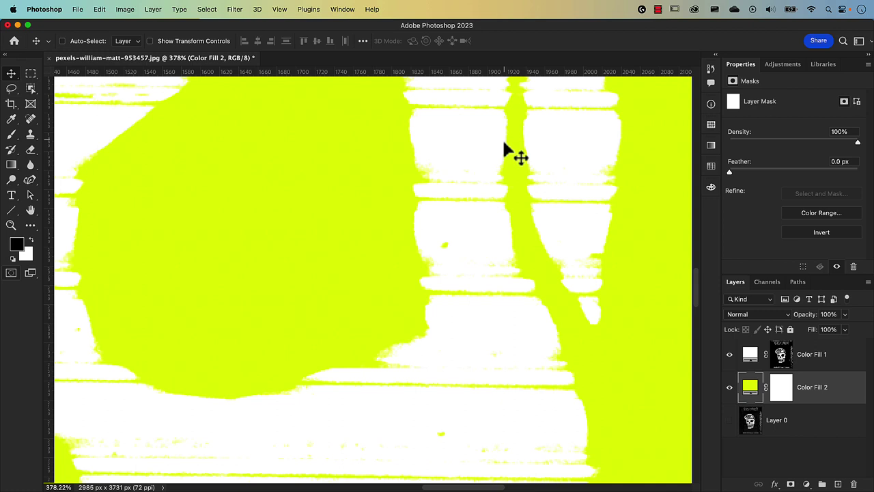
{"action": "left_click", "coordinate": [754, 360]}
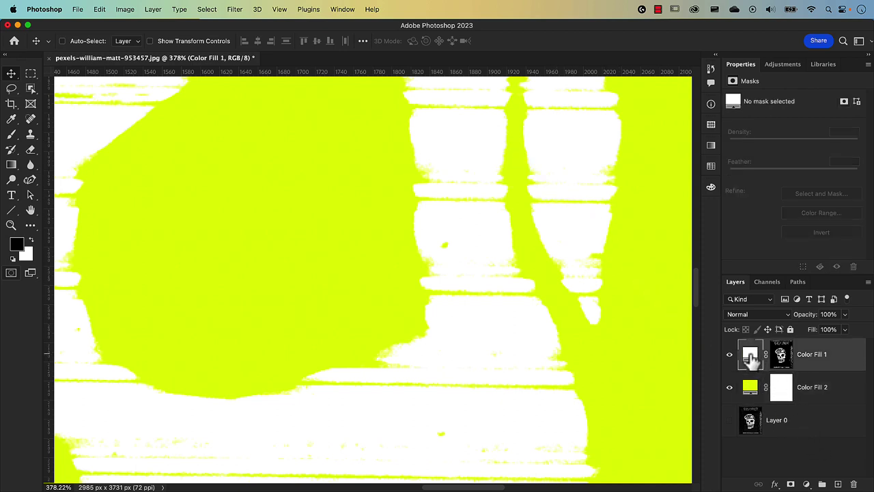
{"action": "left_click", "coordinate": [838, 484]}
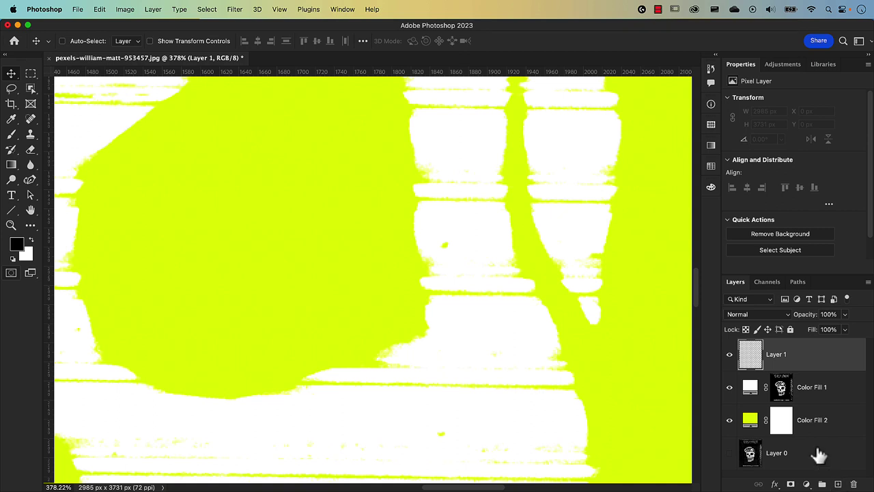
Step: Load the skull fill's layer mask as a selection, copy it and paste the pixels into the blank layer
{"action": "left_click", "coordinate": [781, 387]}
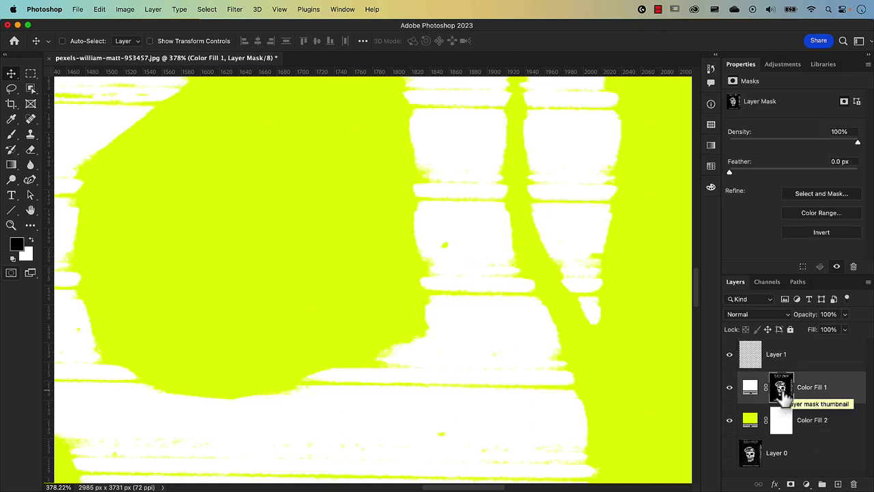
{"action": "key", "text": "super"}
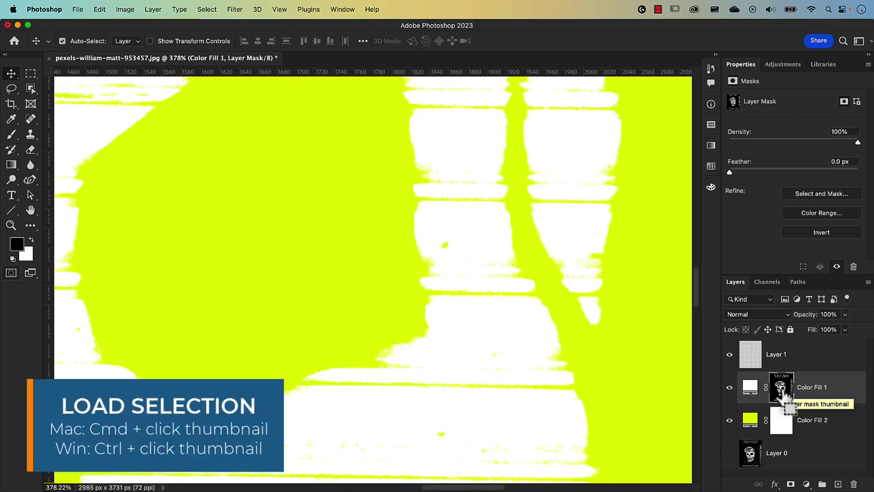
{"action": "left_click", "coordinate": [782, 394], "text": "super"}
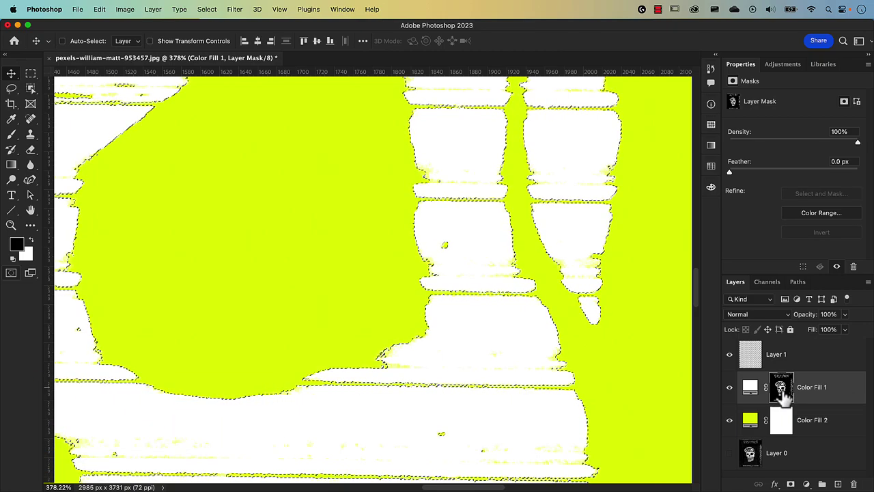
{"action": "key", "text": "super"}
{"action": "key", "text": "super+c"}
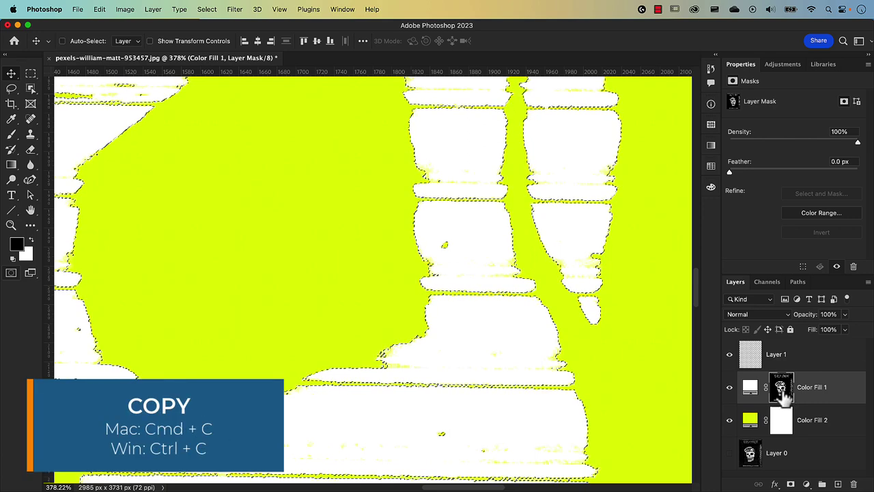
{"action": "left_click", "coordinate": [754, 362]}
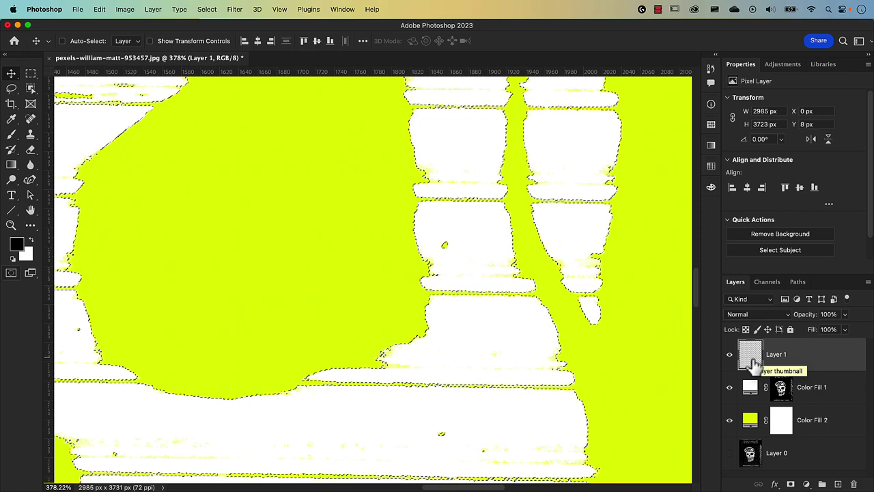
{"action": "key", "text": "super+v"}
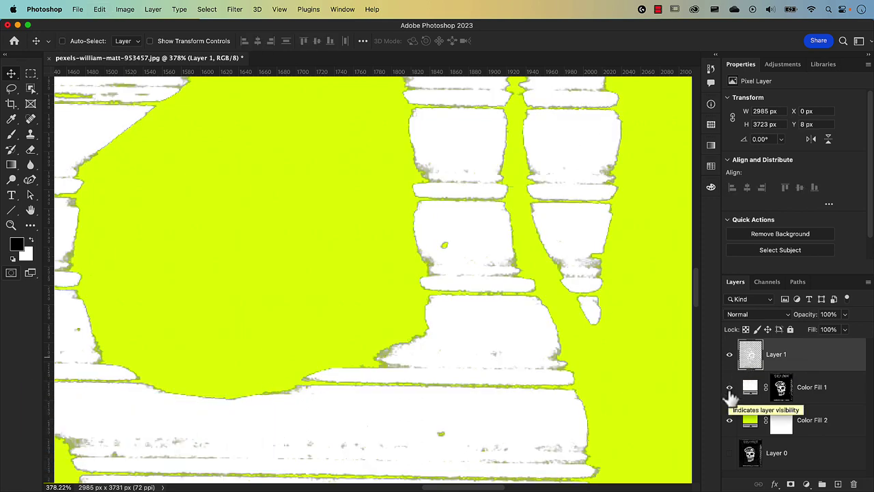
Step: Compare the edges of the pasted pixels and the masked skull fill by toggling their visibility, and delete the pasted layer
{"action": "left_click", "coordinate": [729, 389]}
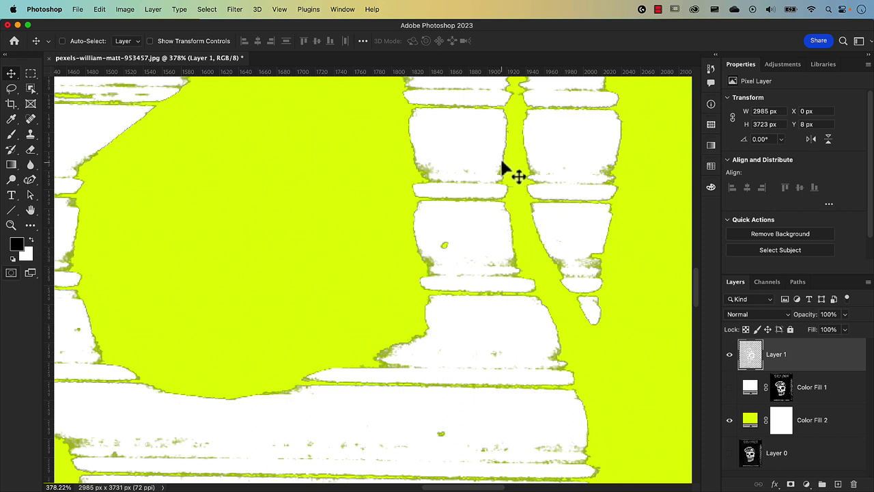
{"action": "left_click", "coordinate": [729, 355]}
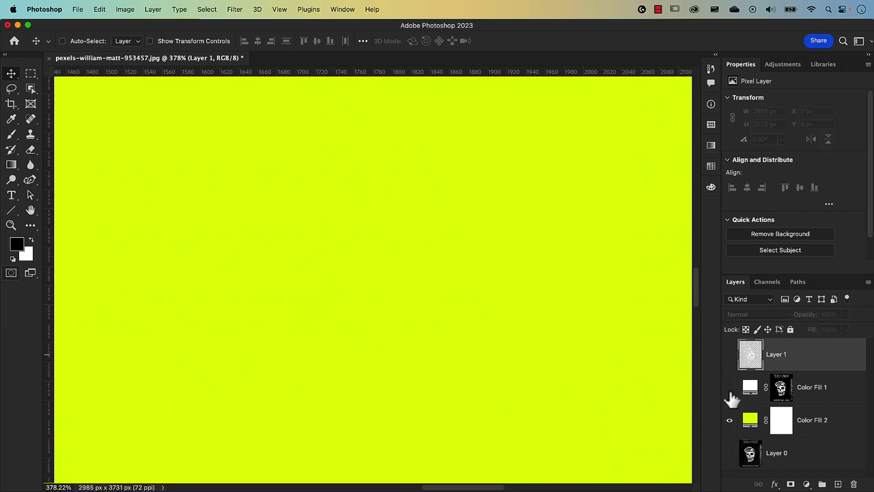
{"action": "left_click", "coordinate": [729, 387]}
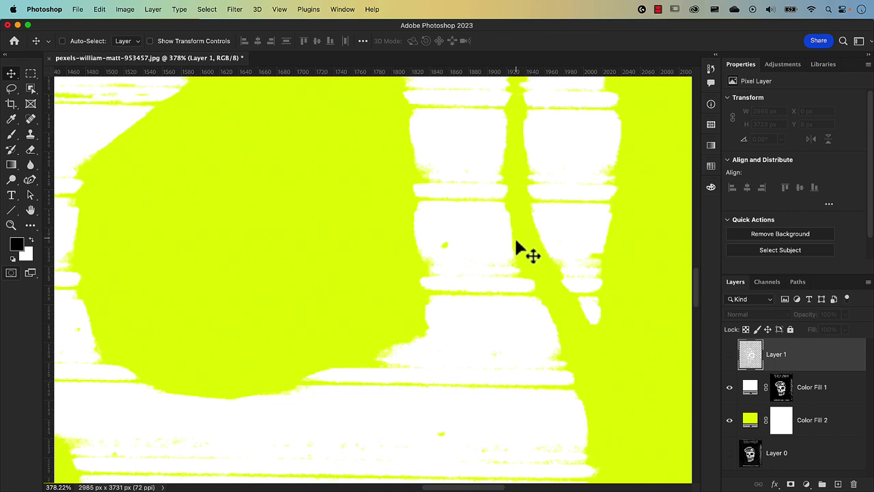
{"action": "left_click", "coordinate": [729, 355]}
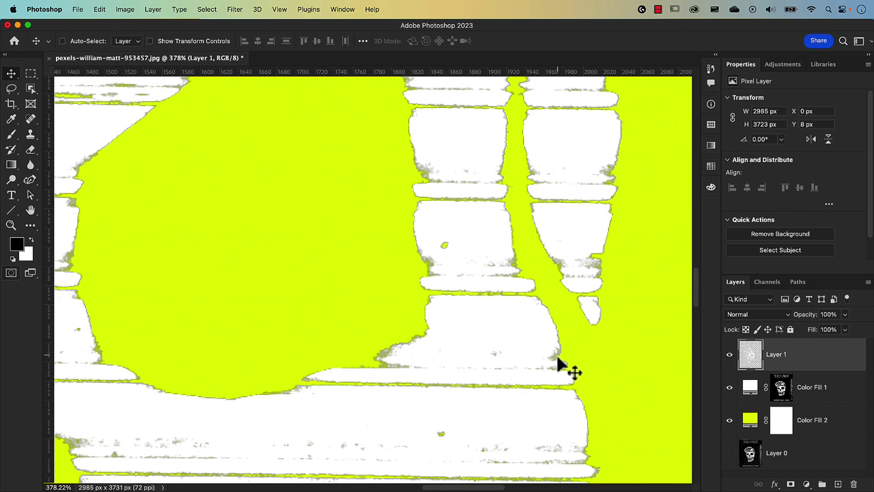
{"action": "left_click_drag", "start_coordinate": [808, 362], "coordinate": [853, 484]}
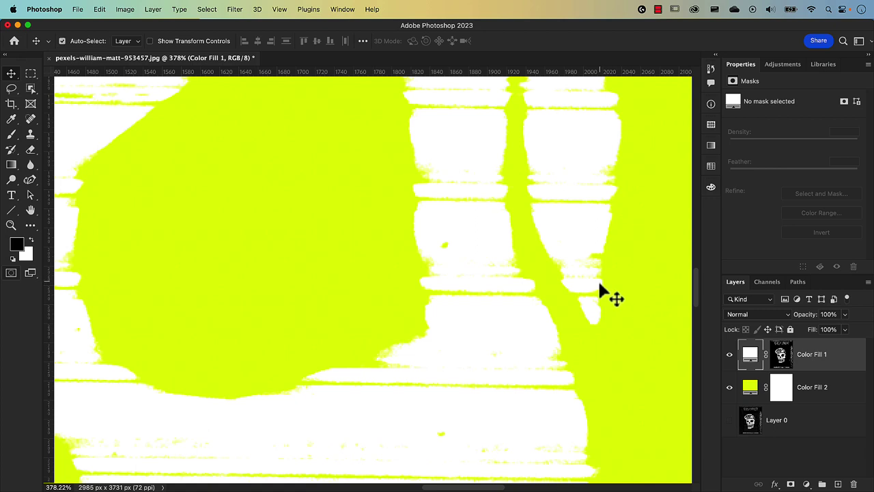
{"action": "key", "text": "super+0"}
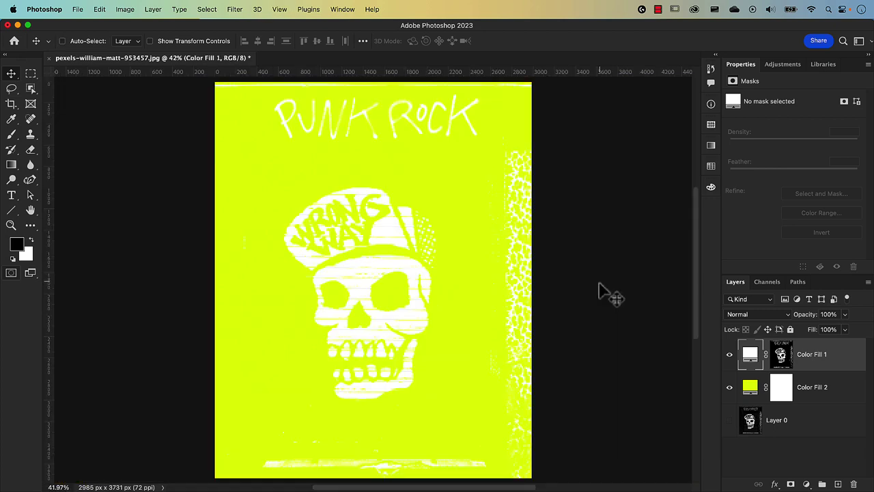
Step: Change the background Solid Color fill layer to dark blue 2e237f
{"action": "double_click", "coordinate": [750, 388]}
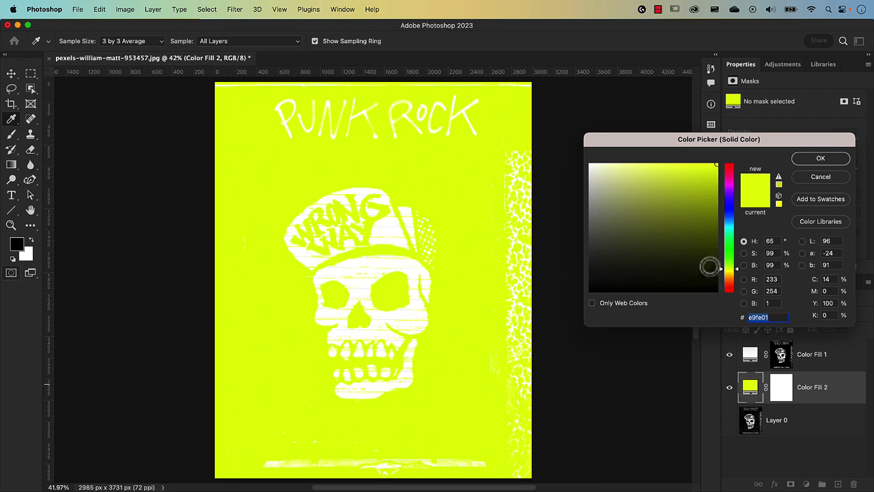
{"action": "left_click", "coordinate": [730, 216]}
{"action": "left_click_drag", "start_coordinate": [732, 218], "coordinate": [730, 204]}
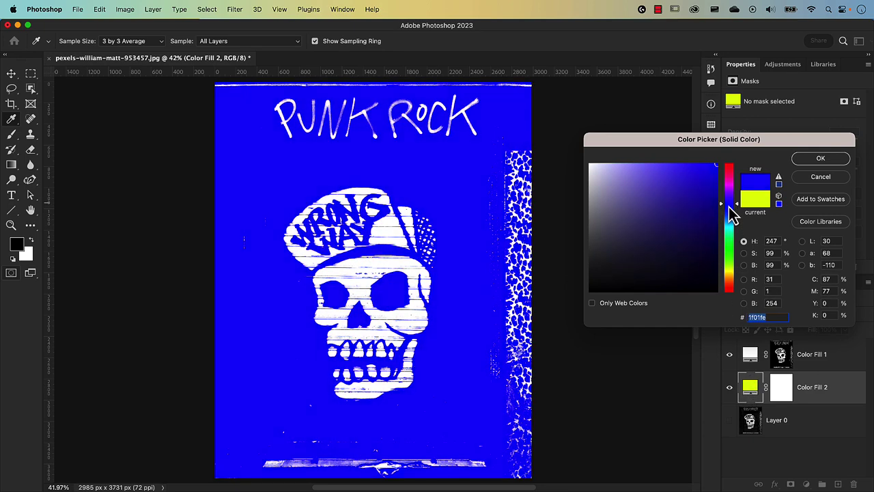
{"action": "left_click", "coordinate": [683, 218]}
{"action": "left_click_drag", "start_coordinate": [683, 218], "coordinate": [681, 228]}
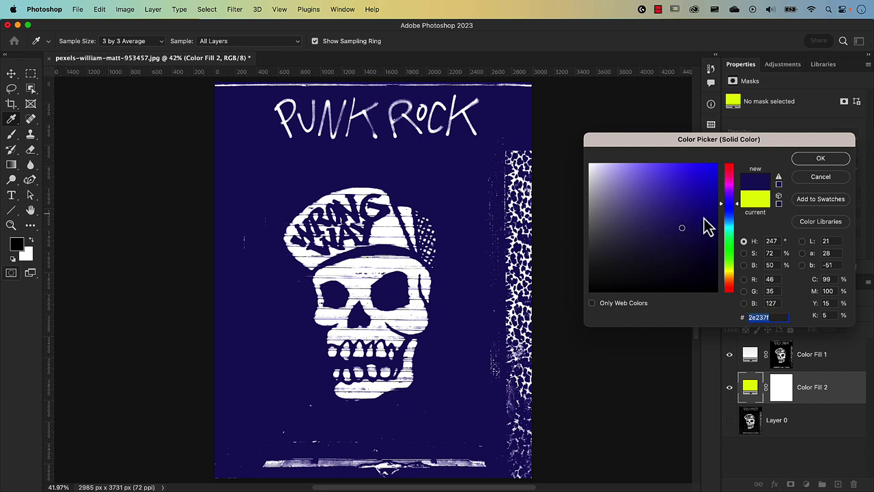
{"action": "left_click", "coordinate": [808, 160]}
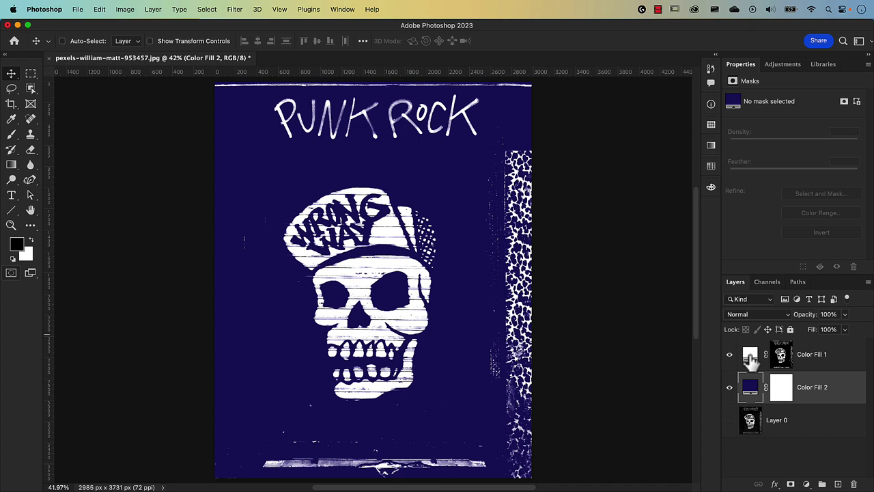
Step: Change the masked skull fill layer's color to yellow-green e1f40d
{"action": "left_click", "coordinate": [750, 360]}
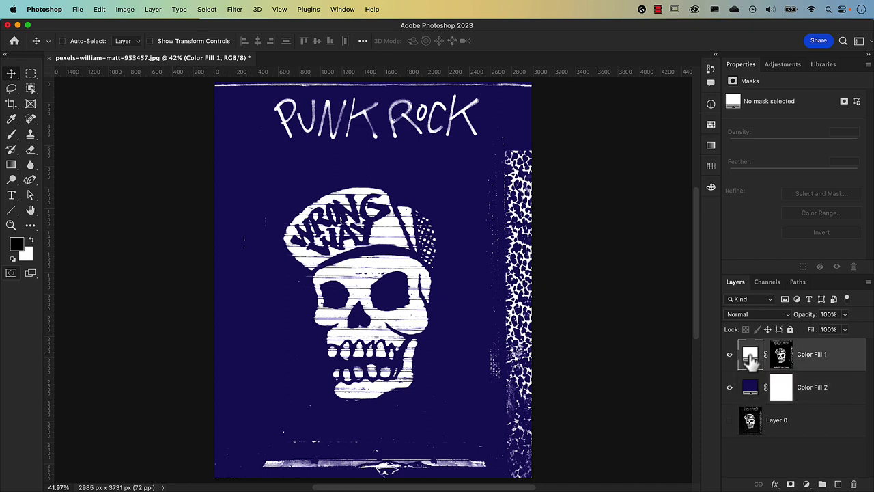
{"action": "double_click", "coordinate": [750, 359]}
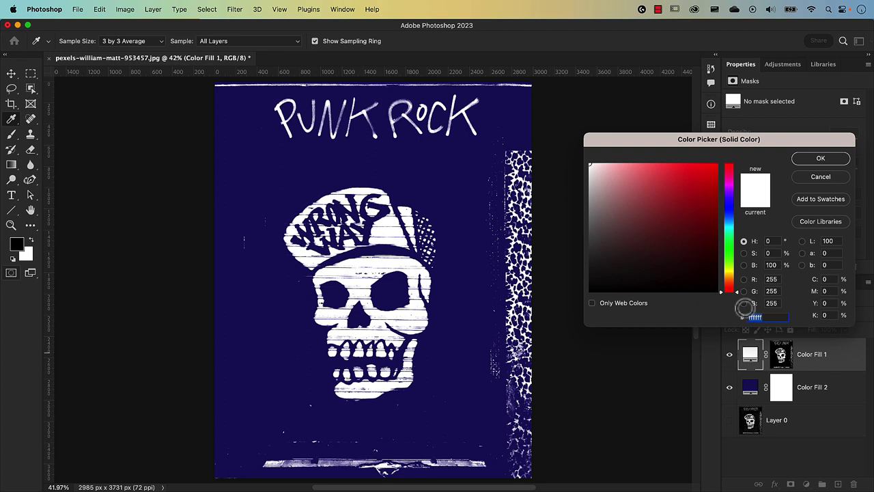
{"action": "left_click", "coordinate": [729, 268]}
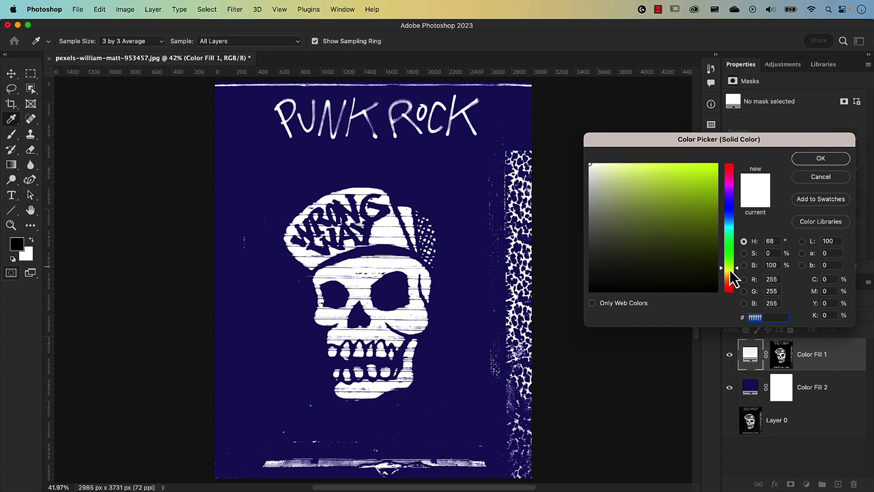
{"action": "left_click", "coordinate": [710, 170]}
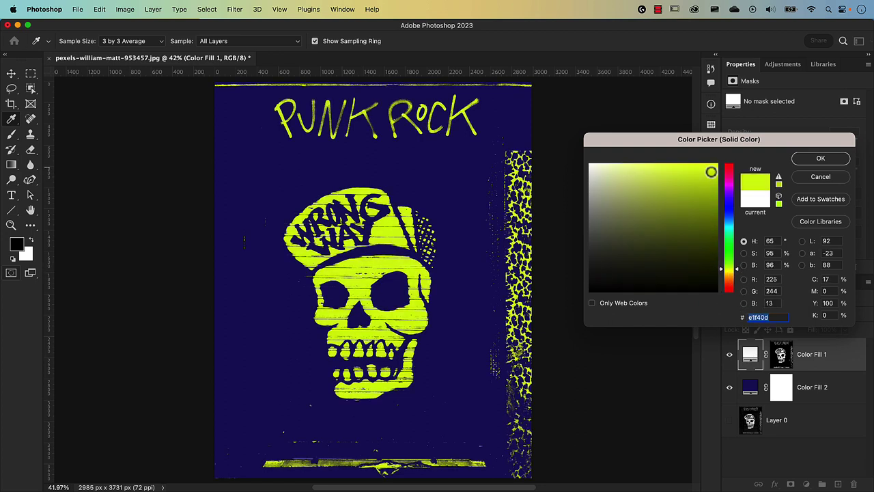
{"action": "left_click", "coordinate": [811, 161]}
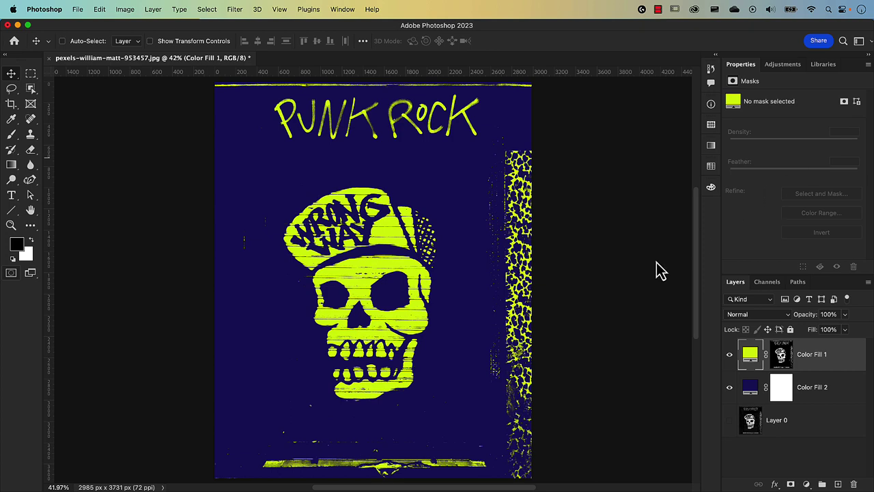
Step: Place the flower photo numbered 3117550 as an embedded smart object and scale it from its center to about 193% to cover the canvas
{"action": "key", "text": "b"}
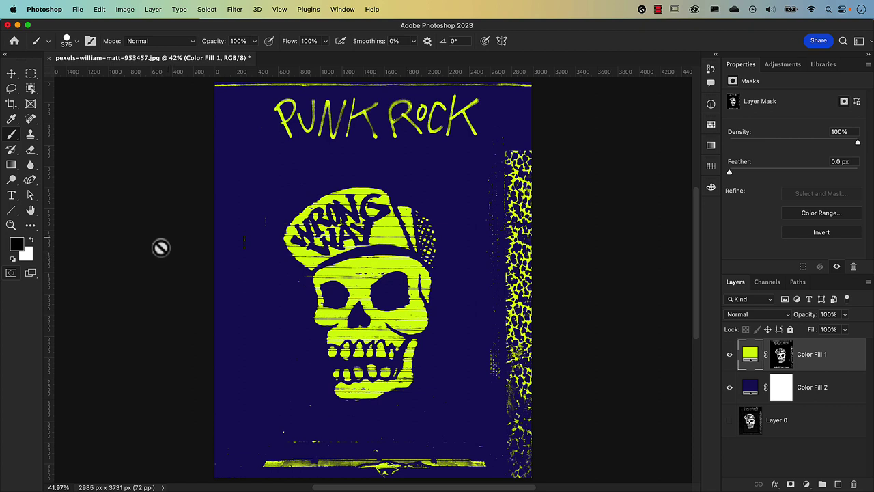
{"action": "left_click", "coordinate": [78, 10]}
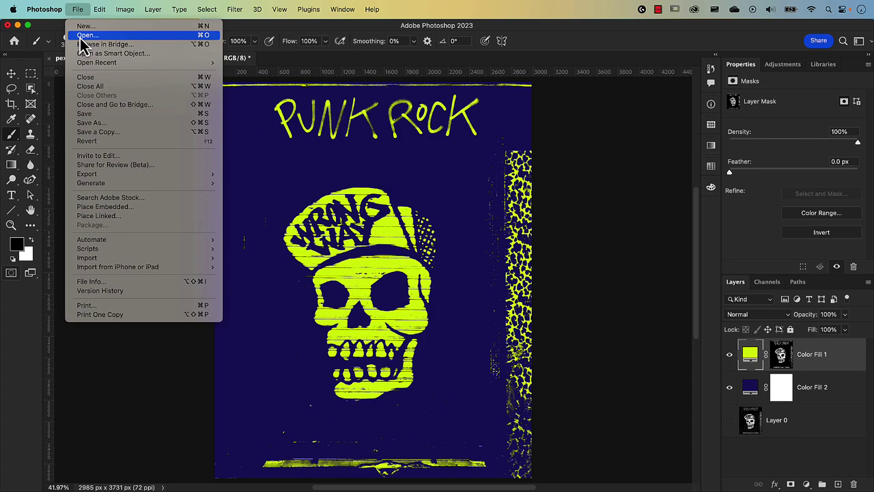
{"action": "left_click", "coordinate": [117, 207]}
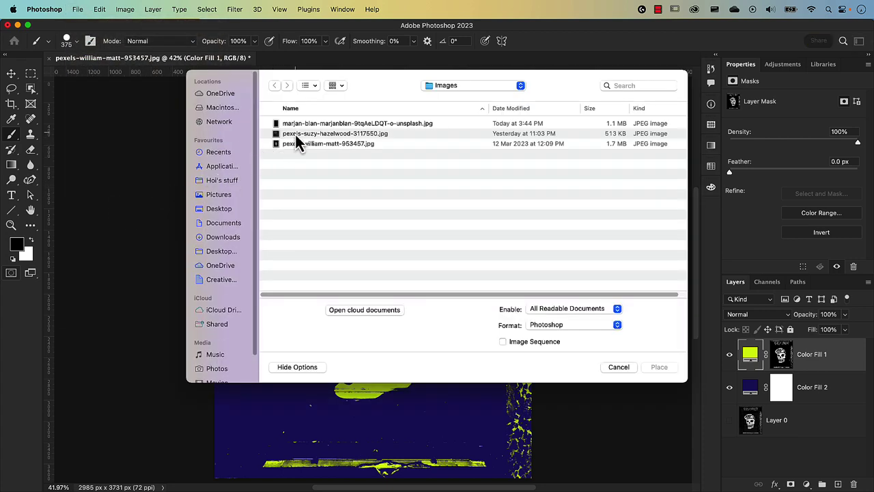
{"action": "left_click", "coordinate": [294, 135]}
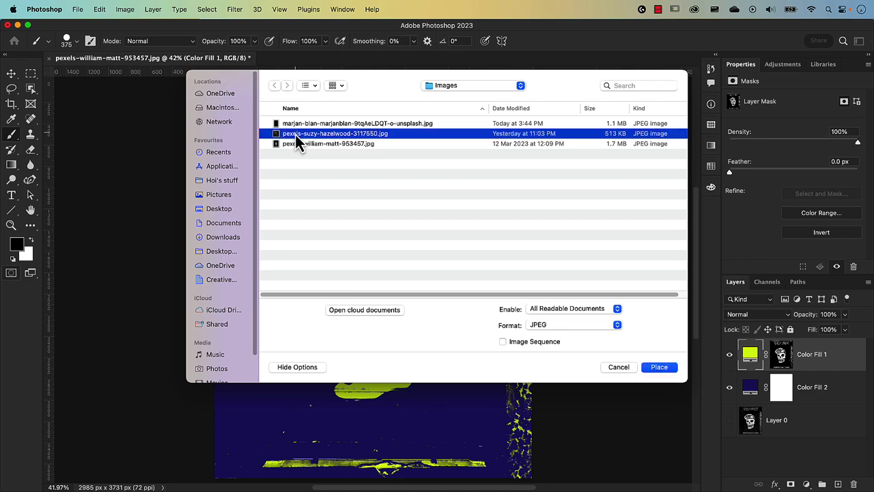
{"action": "left_click", "coordinate": [659, 366]}
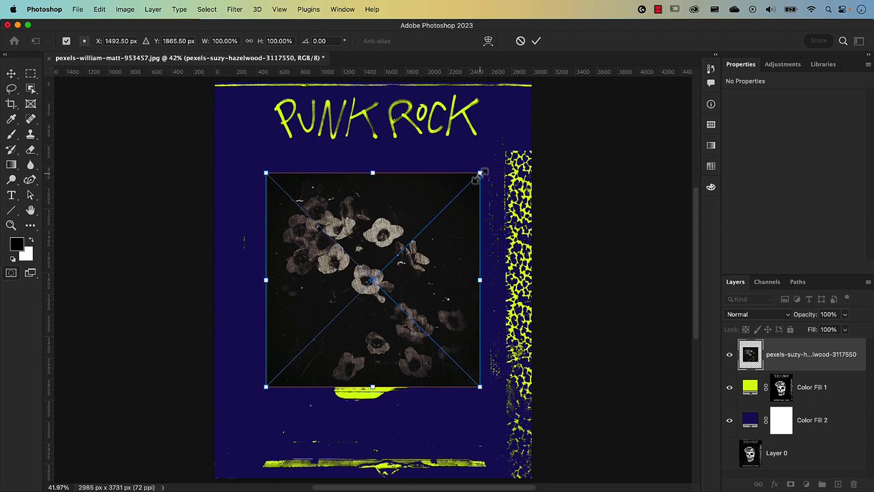
{"action": "left_click_drag", "start_coordinate": [480, 175], "coordinate": [596, 96]}
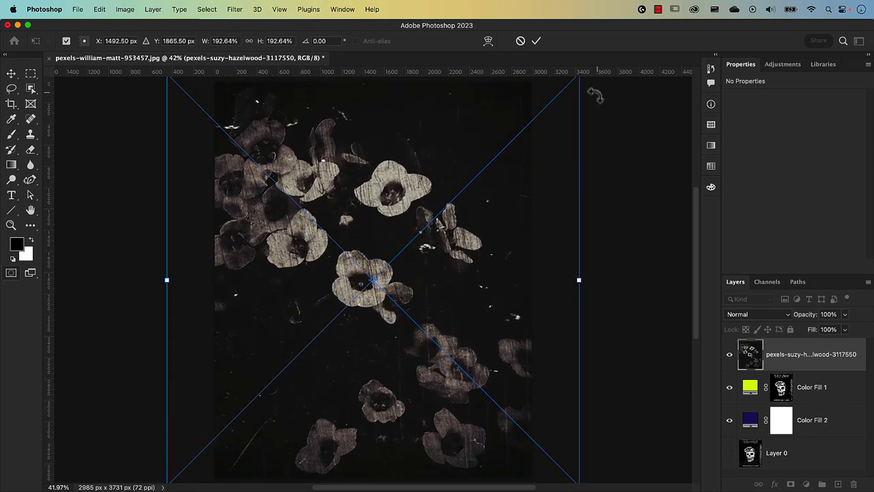
{"action": "left_click", "coordinate": [537, 42]}
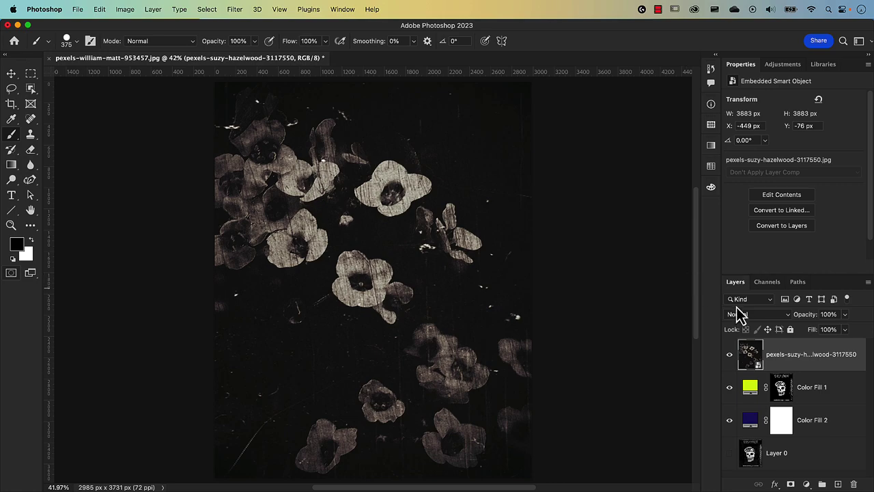
Step: Set the flower photo layer's blend mode to Hue and inspect the blended texture on the skull's cap up close
{"action": "left_click", "coordinate": [779, 317]}
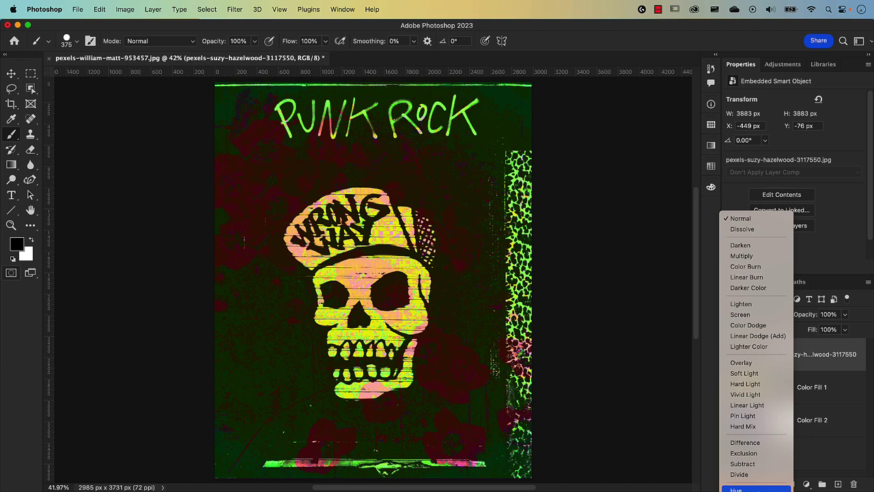
{"action": "left_click", "coordinate": [751, 489]}
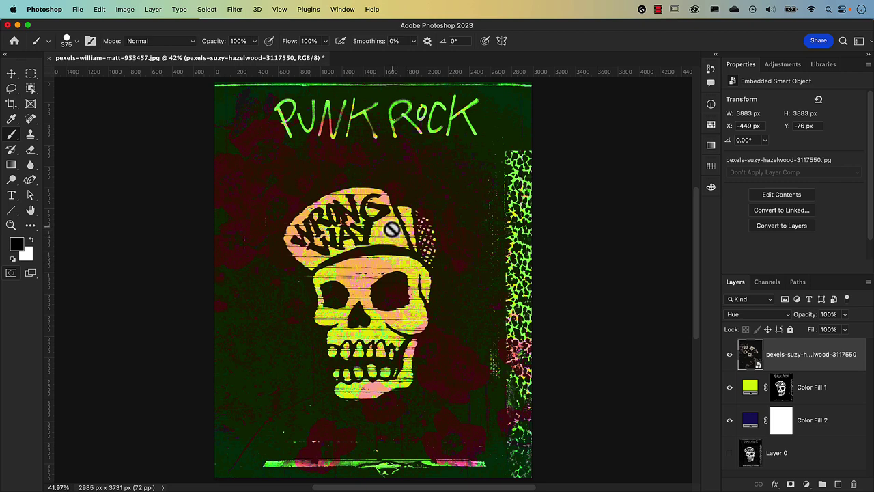
{"action": "scroll", "coordinate": [386, 238], "scroll_direction": "up", "scroll_amount": 5}
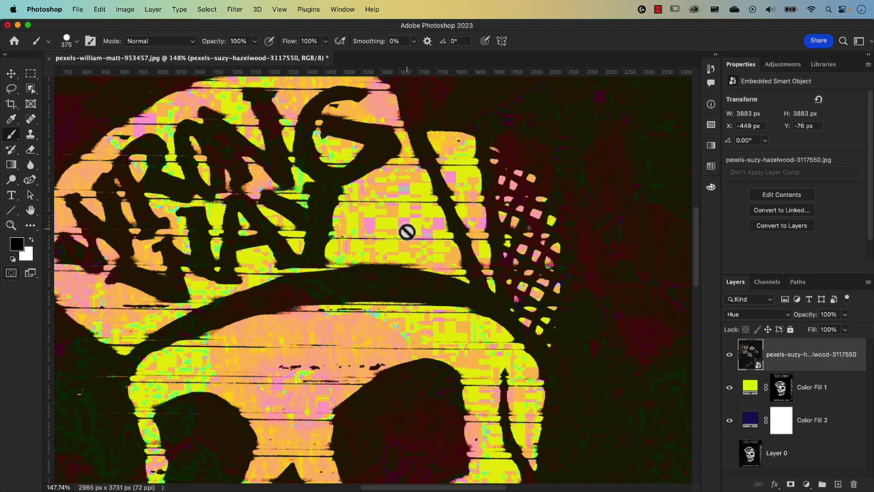
{"action": "scroll", "coordinate": [406, 231], "scroll_direction": "down", "scroll_amount": 5}
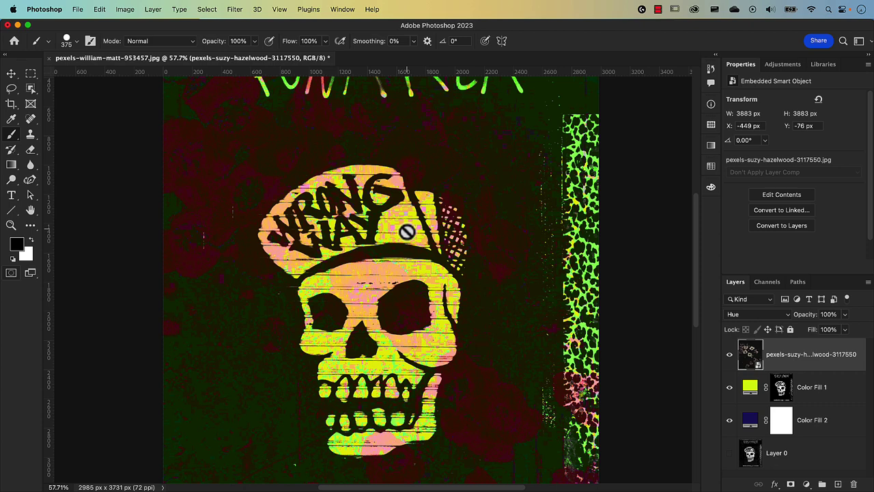
{"action": "scroll", "coordinate": [406, 231], "scroll_direction": "down", "scroll_amount": 2}
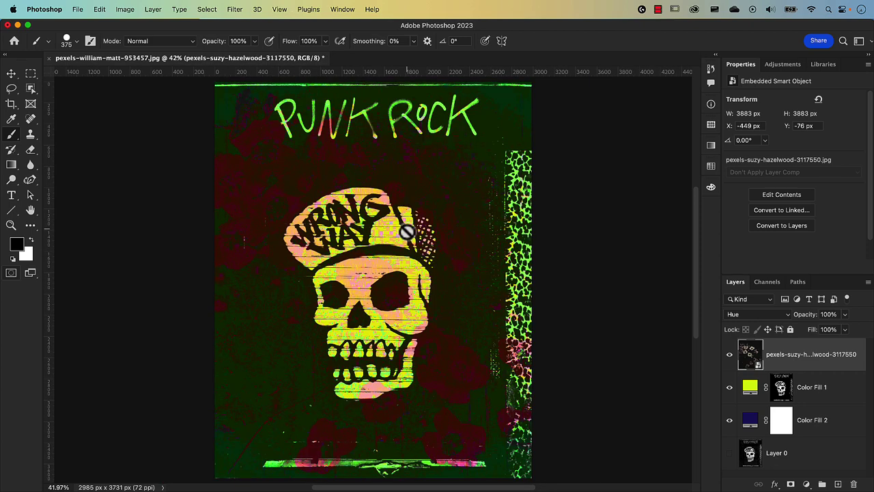
Step: Split the white Blend If slider for the flower layer's Underlying Layer to about 173 / 241 in its blending options
{"action": "double_click", "coordinate": [832, 369]}
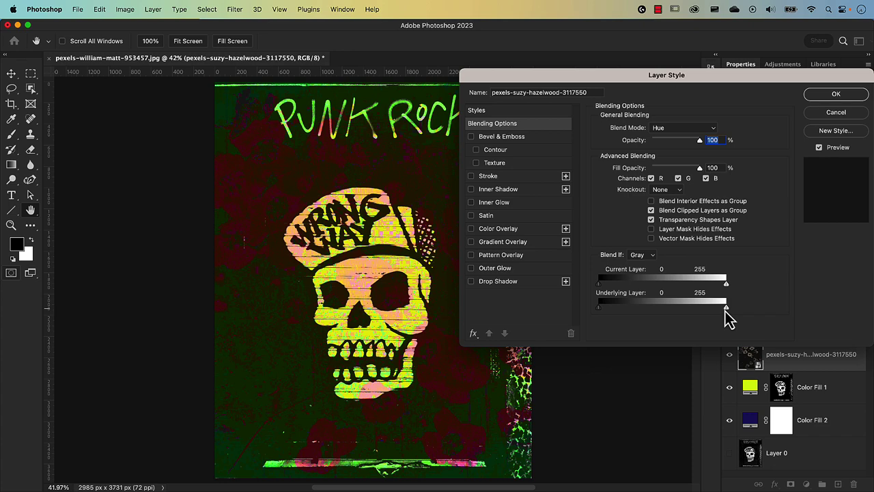
{"action": "mouse_move", "coordinate": [724, 311]}
{"action": "left_mouse_down"}
{"action": "mouse_move", "coordinate": [698, 311]}
{"action": "mouse_move", "coordinate": [707, 310]}
{"action": "left_mouse_up"}
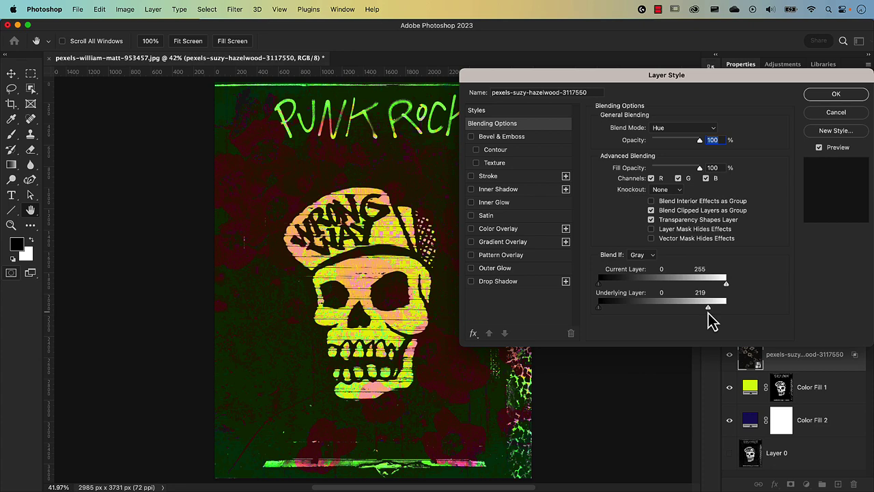
{"action": "key", "text": "alt"}
{"action": "left_click_drag", "start_coordinate": [708, 313], "coordinate": [685, 310]}
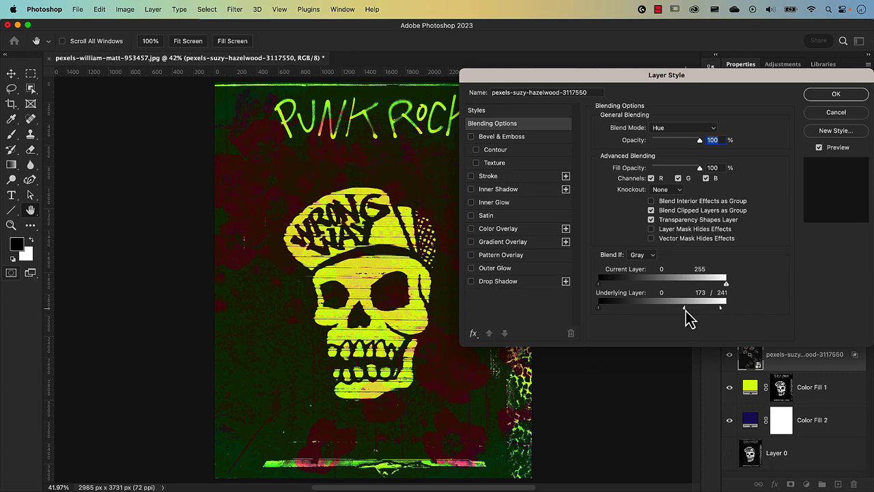
{"action": "left_click", "coordinate": [829, 96]}
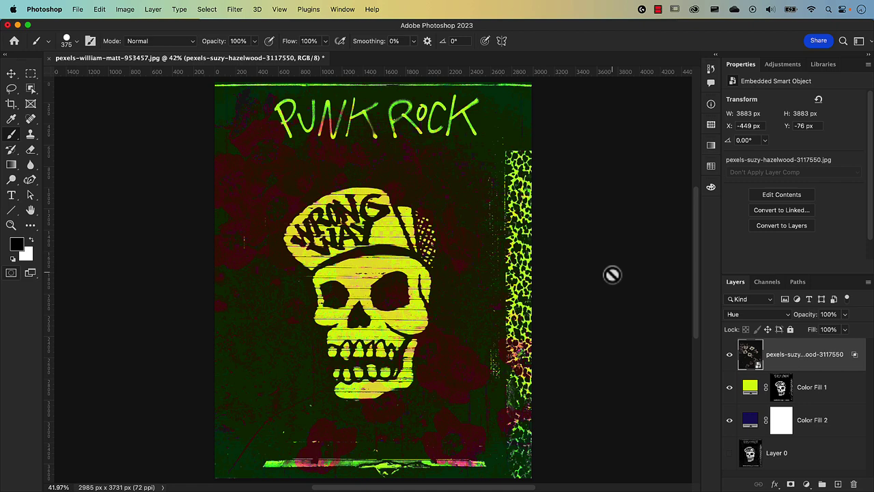
Step: Place the Unsplash crumpled-plastic texture as an embedded smart object and scale it from its center to about 80% to cover the canvas
{"action": "left_click", "coordinate": [78, 10]}
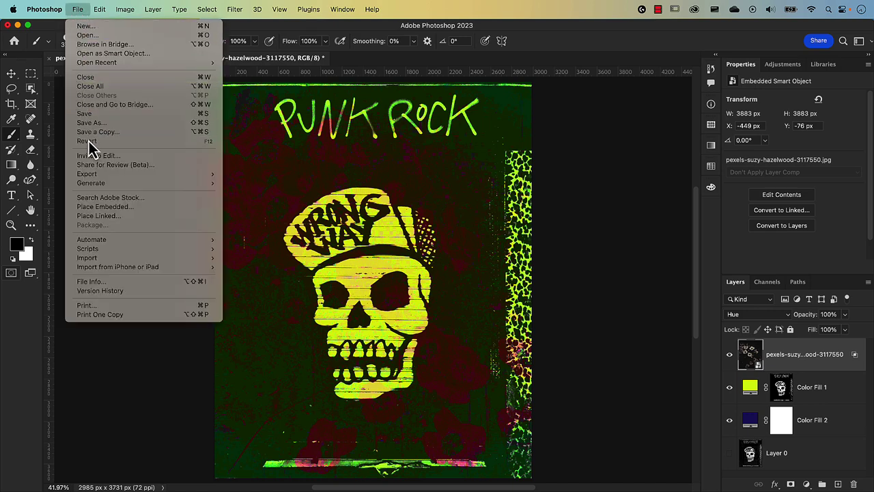
{"action": "left_click", "coordinate": [101, 207]}
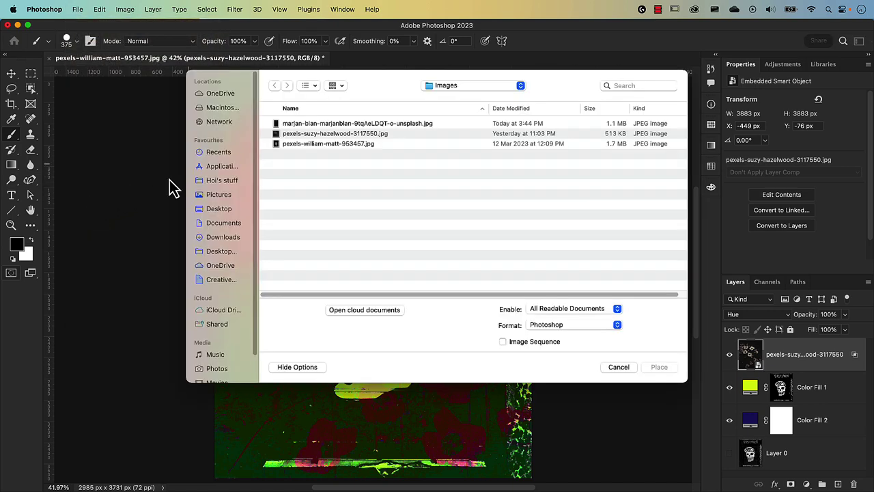
{"action": "left_click", "coordinate": [295, 123]}
{"action": "left_click", "coordinate": [659, 367]}
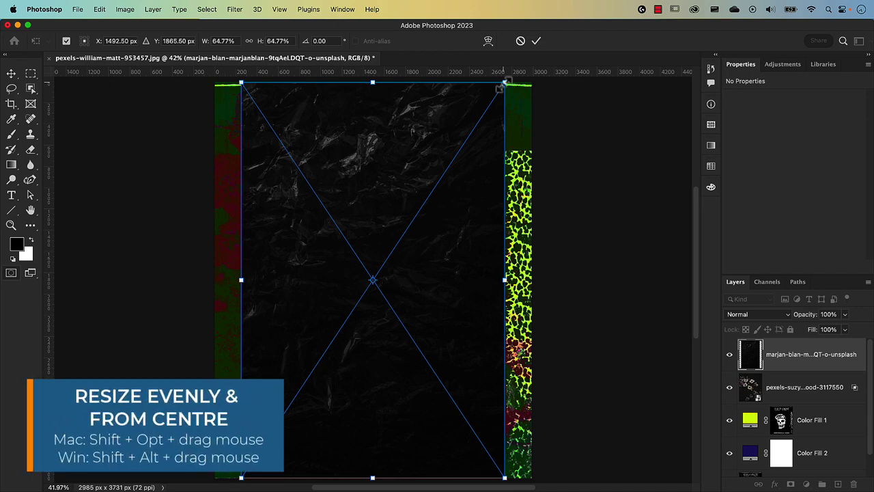
{"action": "left_click_drag", "start_coordinate": [506, 82], "coordinate": [527, 179]}
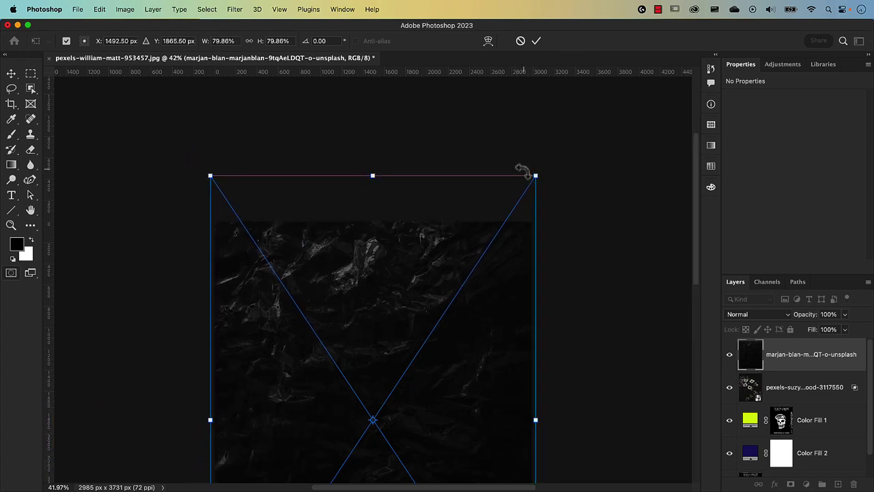
{"action": "left_click", "coordinate": [536, 42]}
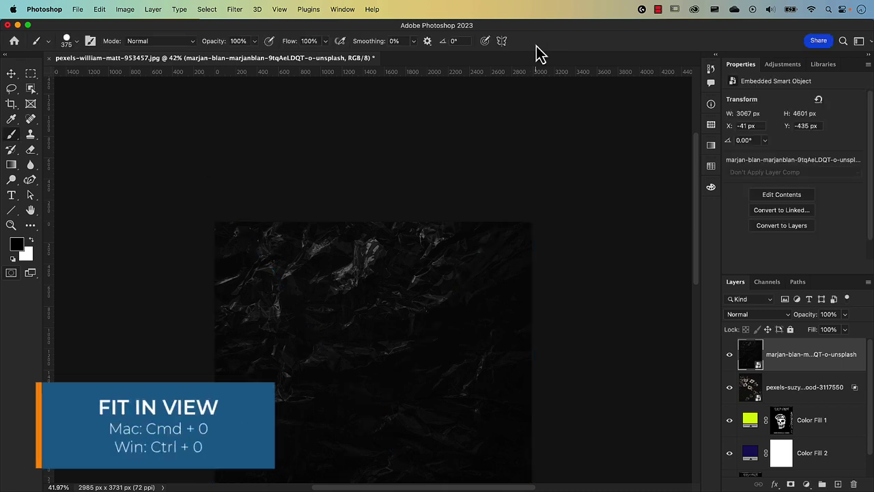
{"action": "key", "text": "super+0"}
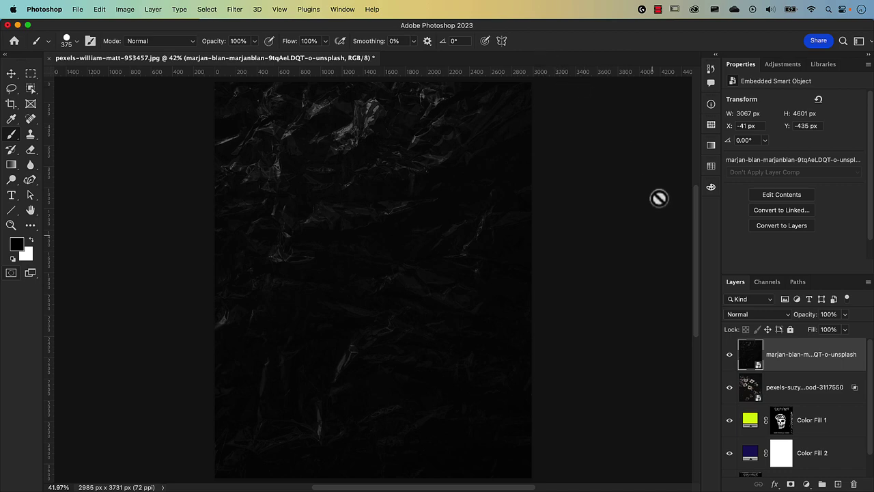
Step: Set the plastic texture layer's blend mode to Linear Dodge (Add) and duplicate the layer to intensify the effect
{"action": "left_click", "coordinate": [741, 317]}
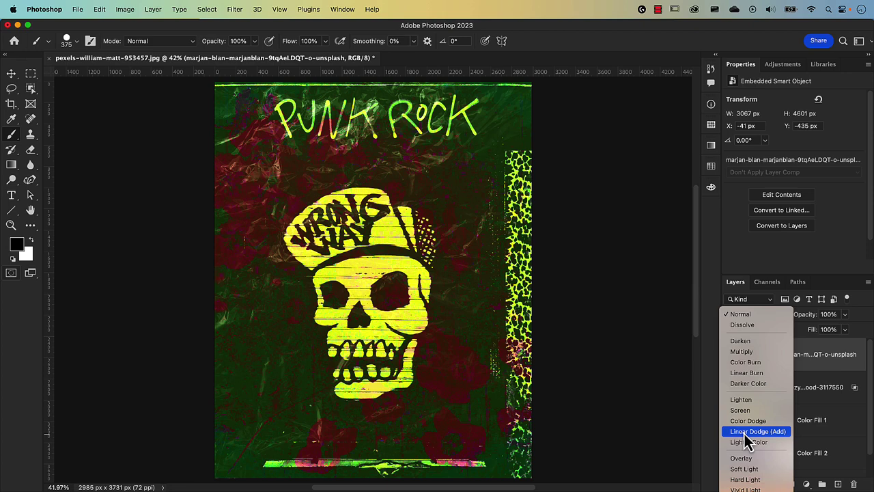
{"action": "left_click", "coordinate": [747, 431]}
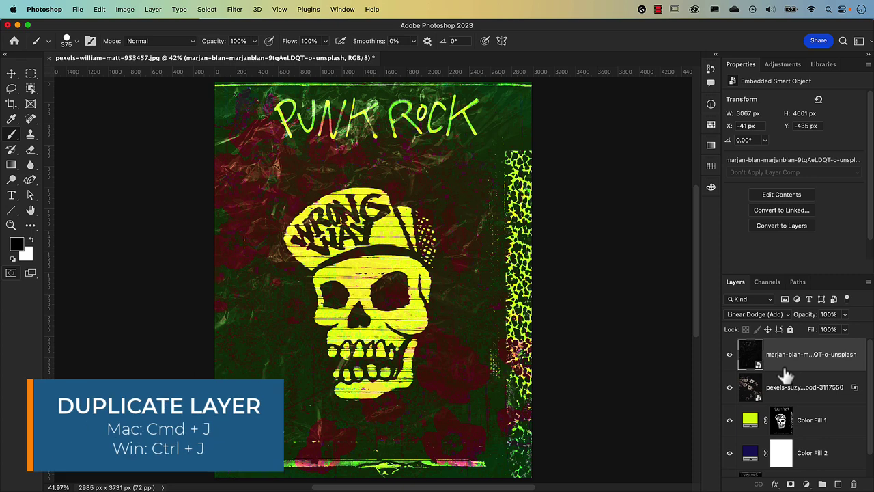
{"action": "key", "text": "super+j"}
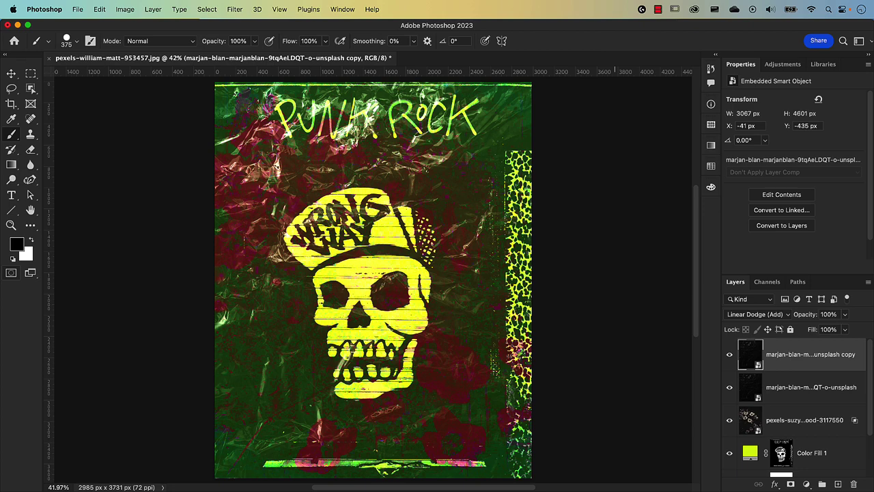
Step: Hide every layer above the original skull photo, show Layer 0 on its own and enter Quick Mask mode
{"action": "left_click_drag", "start_coordinate": [729, 355], "coordinate": [731, 470]}
{"action": "left_click", "coordinate": [729, 461]}
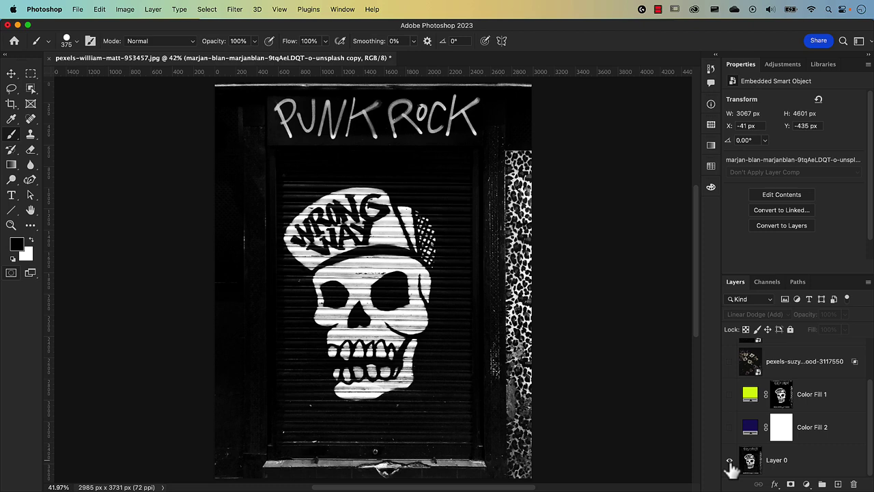
{"action": "key", "text": "q"}
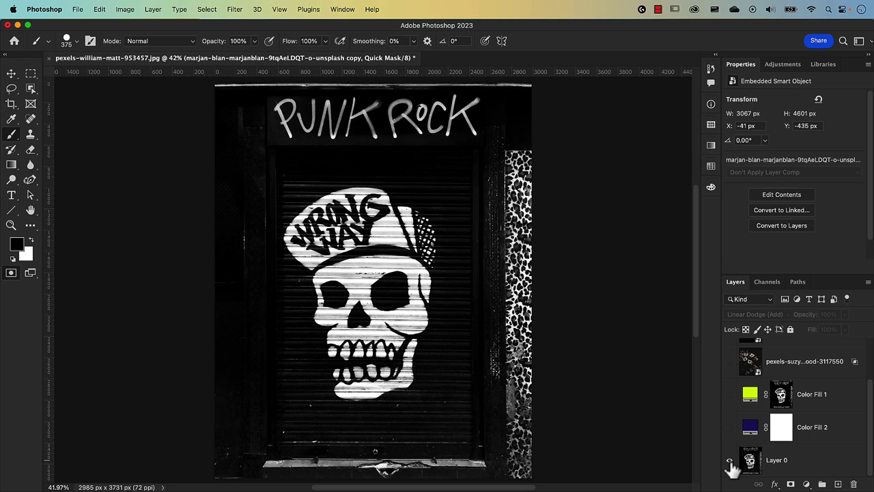
Step: Review the build-up by showing the skull fill, background fill, flower and both texture layers again, hiding Layer 0 and leaving Quick Mask mode
{"action": "left_click", "coordinate": [730, 403]}
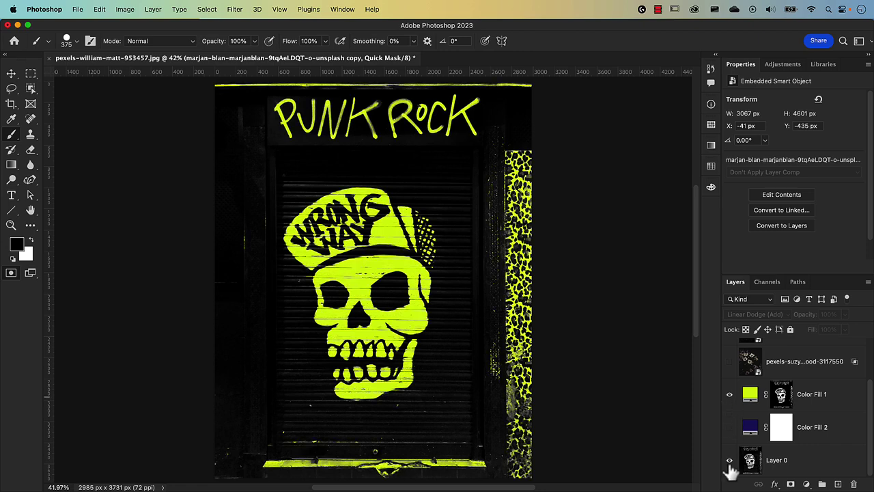
{"action": "left_click", "coordinate": [729, 460]}
{"action": "left_click", "coordinate": [730, 431]}
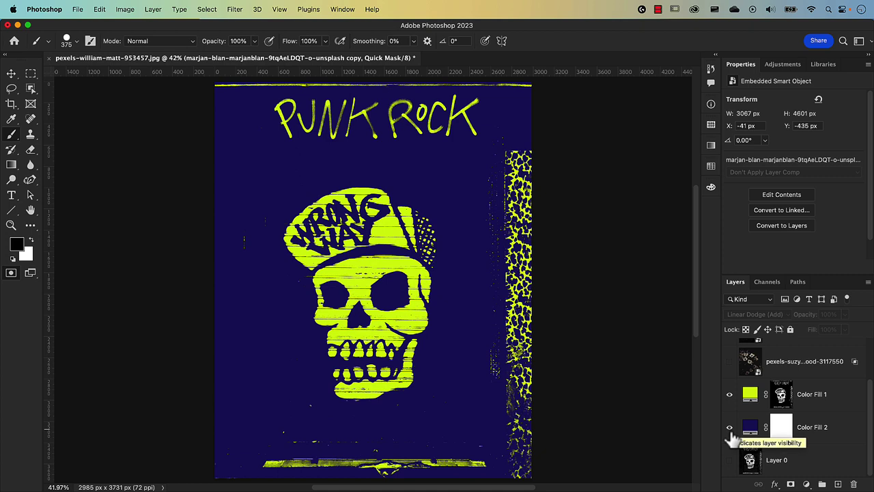
{"action": "scroll", "coordinate": [731, 437], "scroll_direction": "up", "scroll_amount": 2}
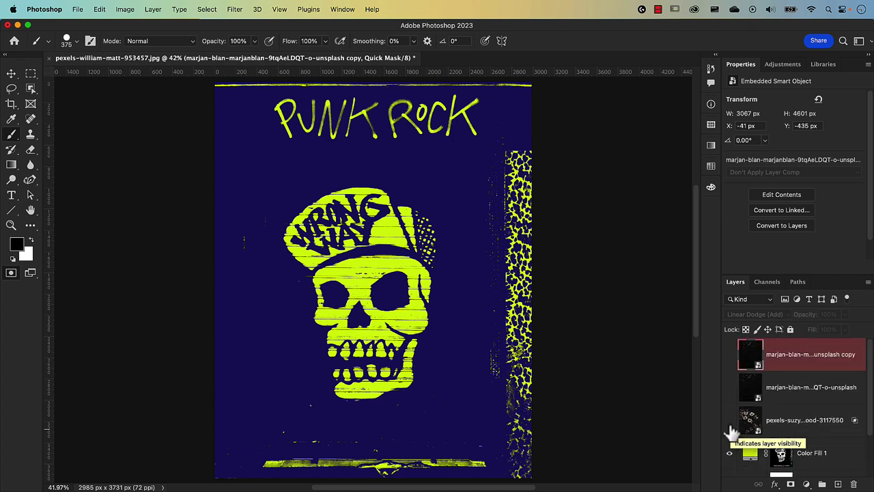
{"action": "left_click", "coordinate": [729, 424]}
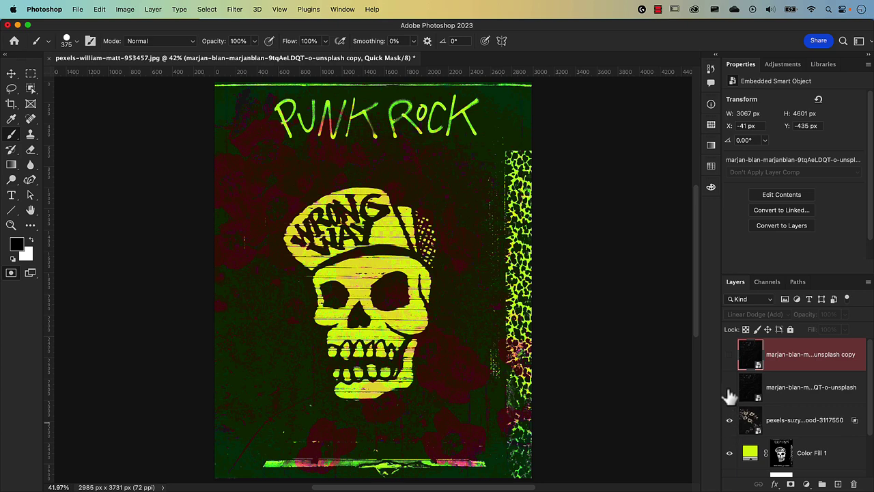
{"action": "left_click", "coordinate": [729, 388]}
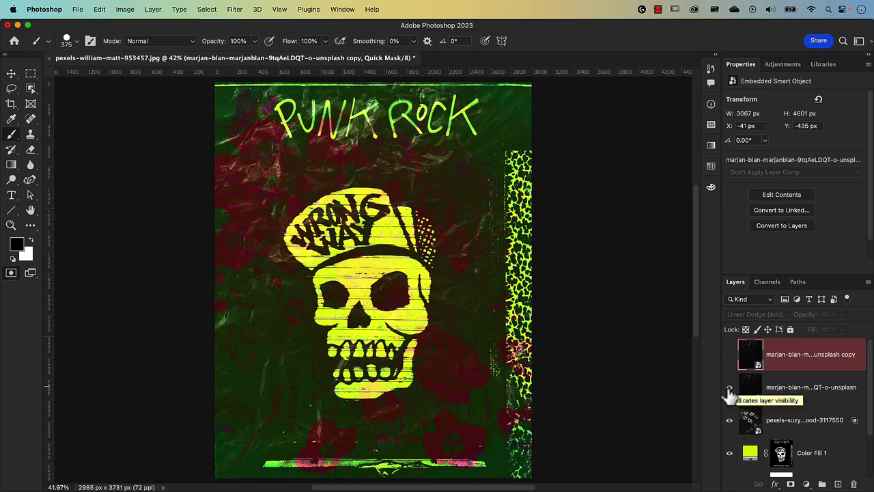
{"action": "key", "text": "v"}
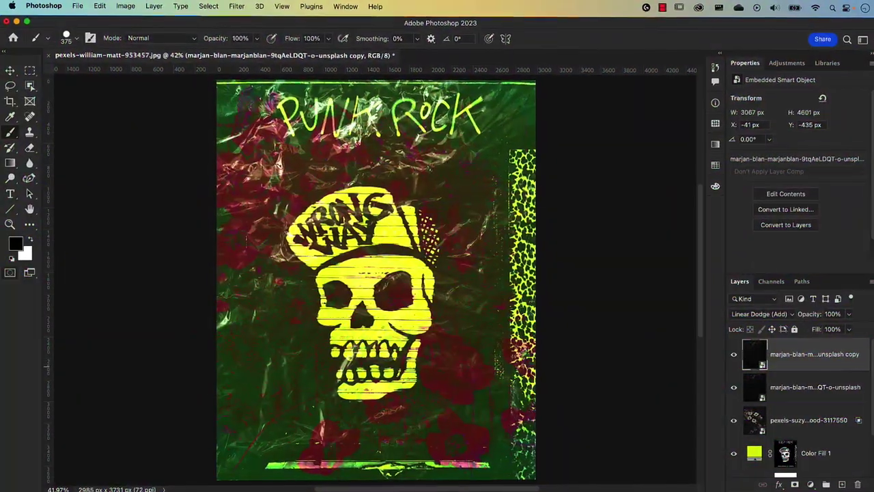